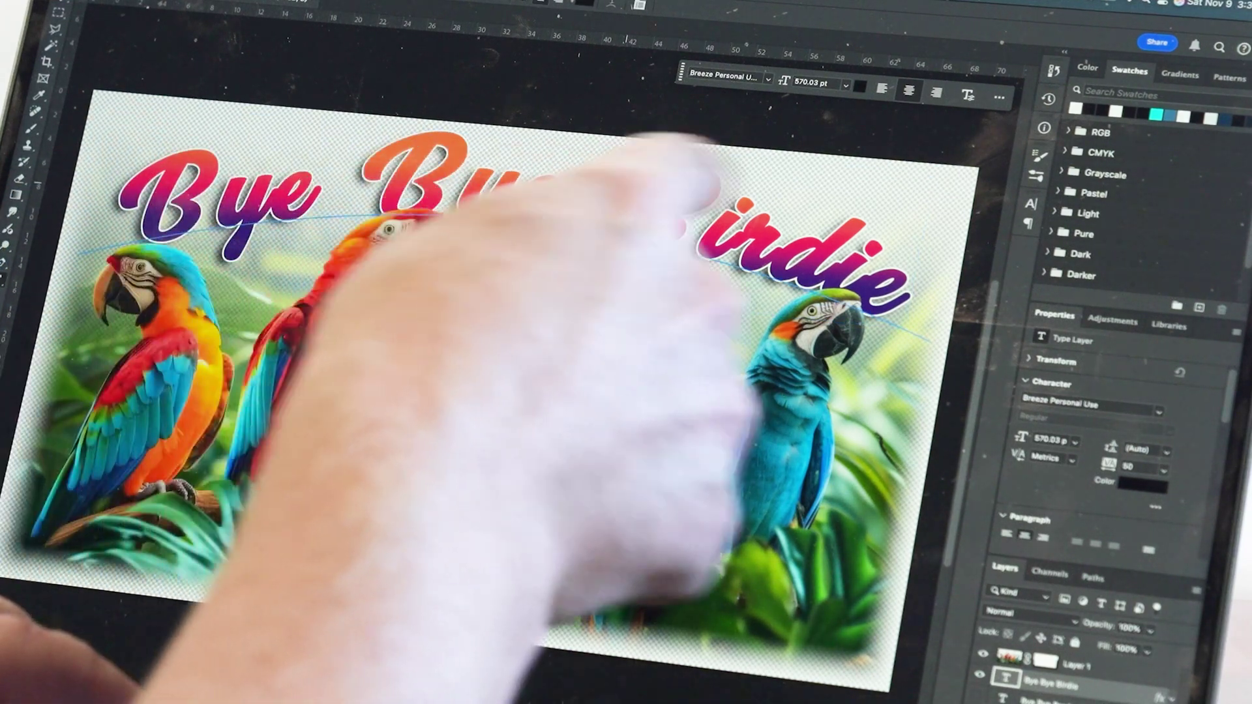
Change the word Birdie in the poster title to Borders, making it 'Bye Bye Borders'.
{"action": "double_click", "coordinate": [709, 233]}
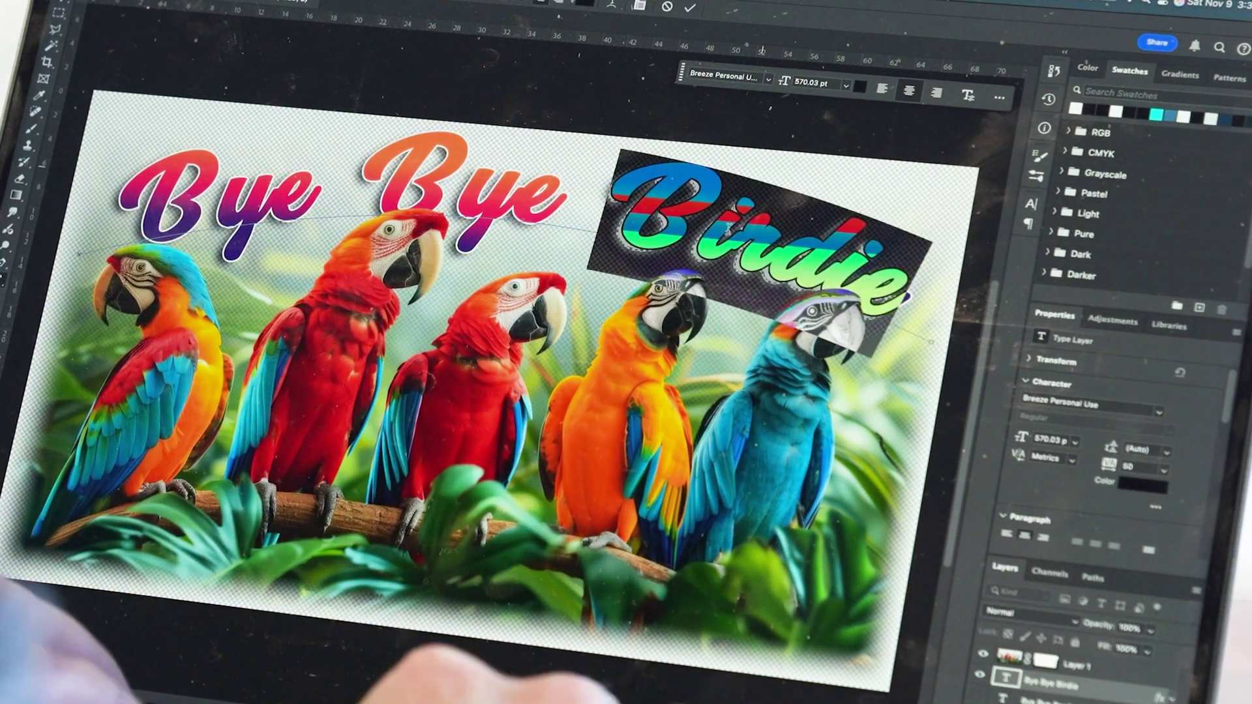
{"action": "type", "text": "Borders"}
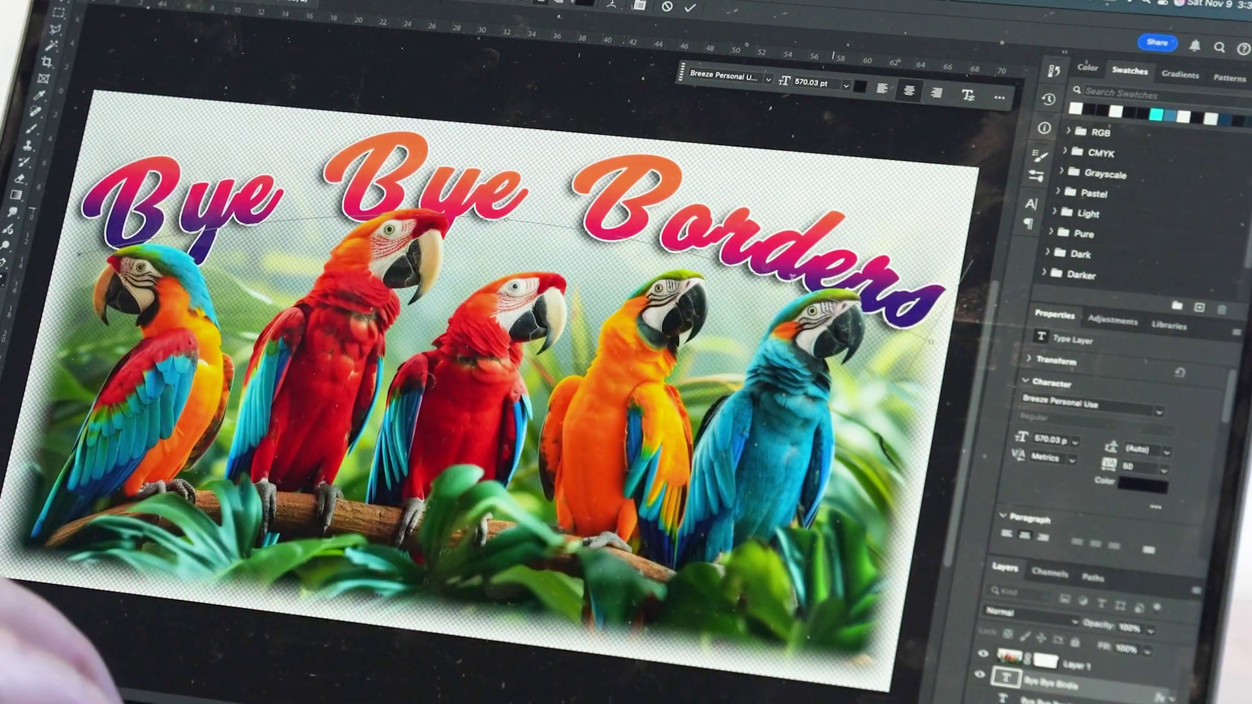
{"action": "key", "text": "super+Return"}
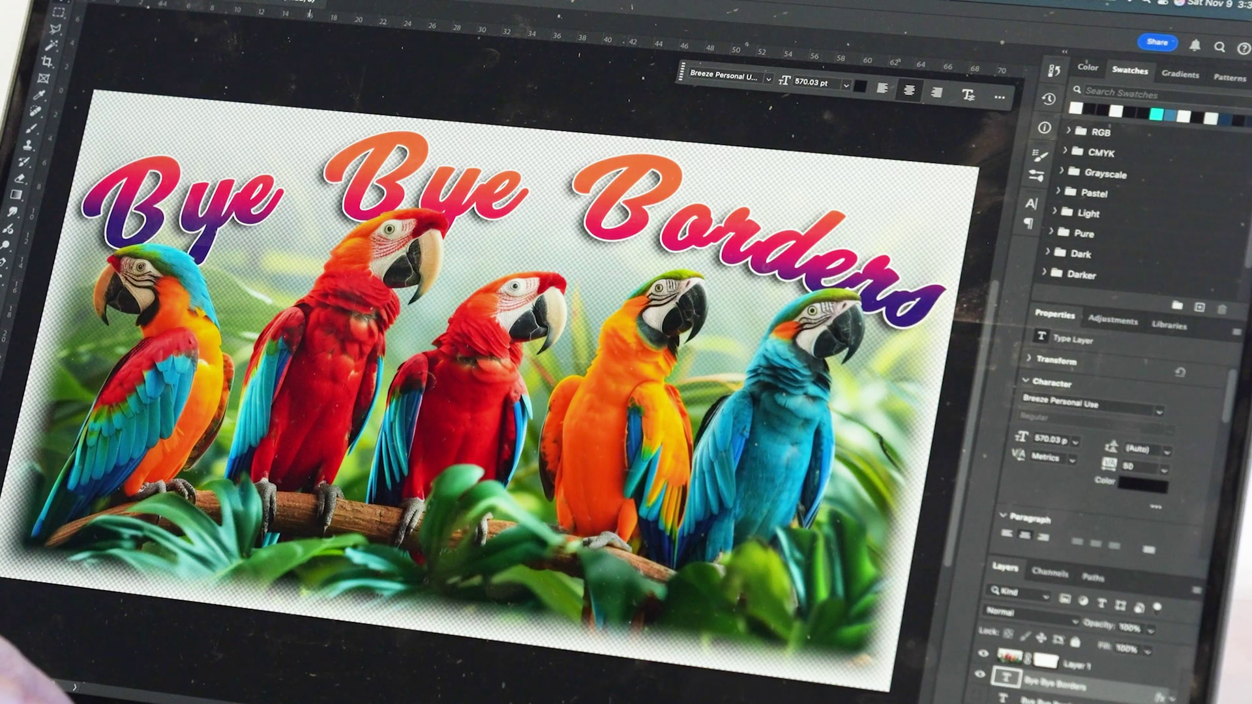
Convert the image to a new colour profile with Edit > Convert to Profile.
{"action": "left_click", "coordinate": [195, 0]}
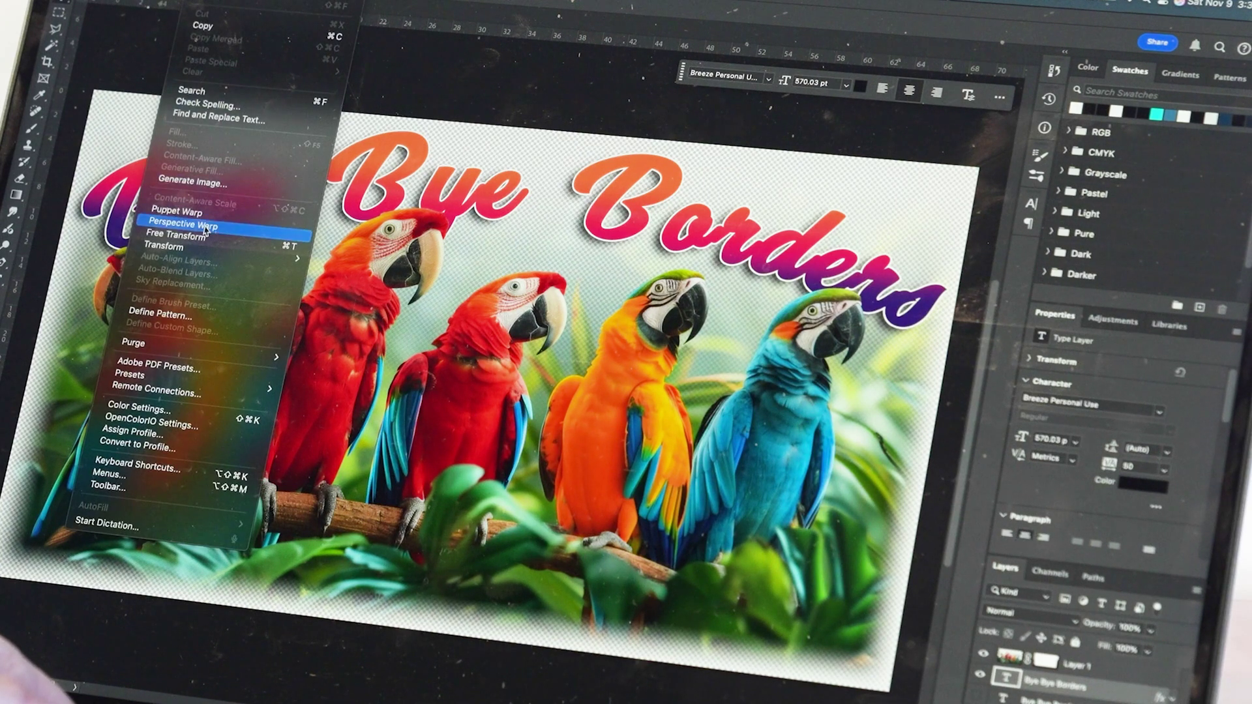
{"action": "left_click", "coordinate": [175, 451]}
{"action": "key", "text": "Return"}
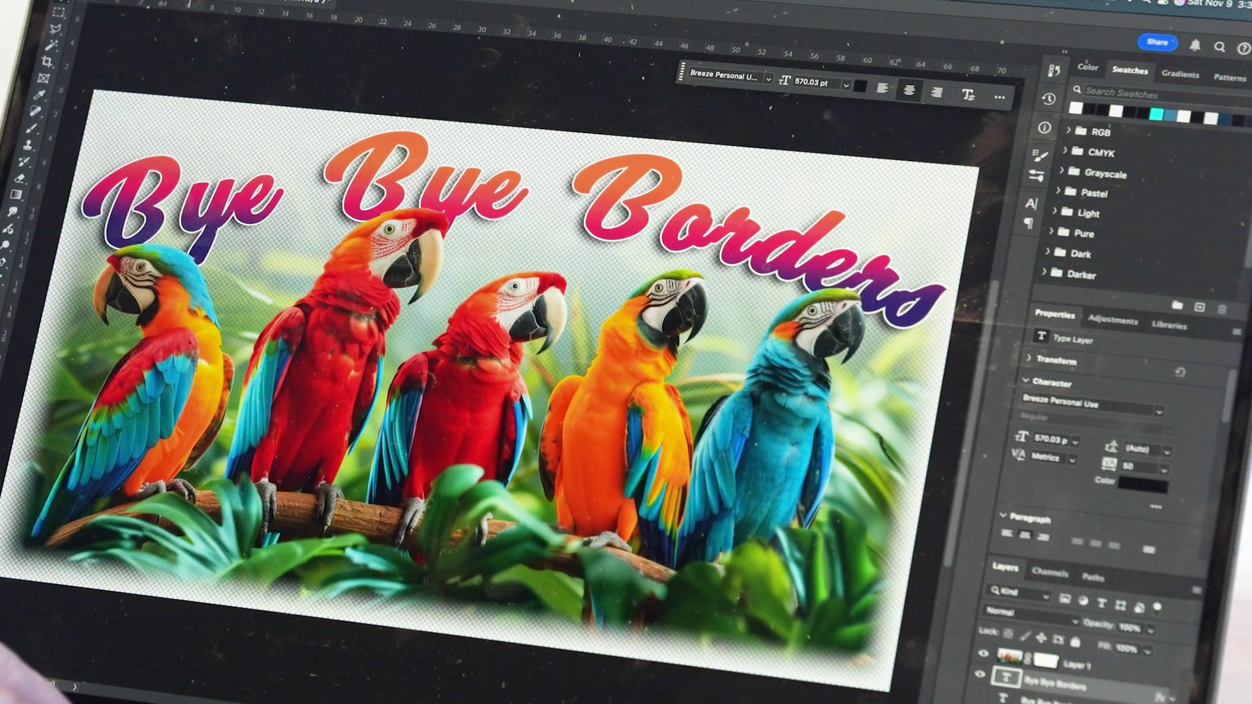
{"action": "left_click", "coordinate": [167, 0]}
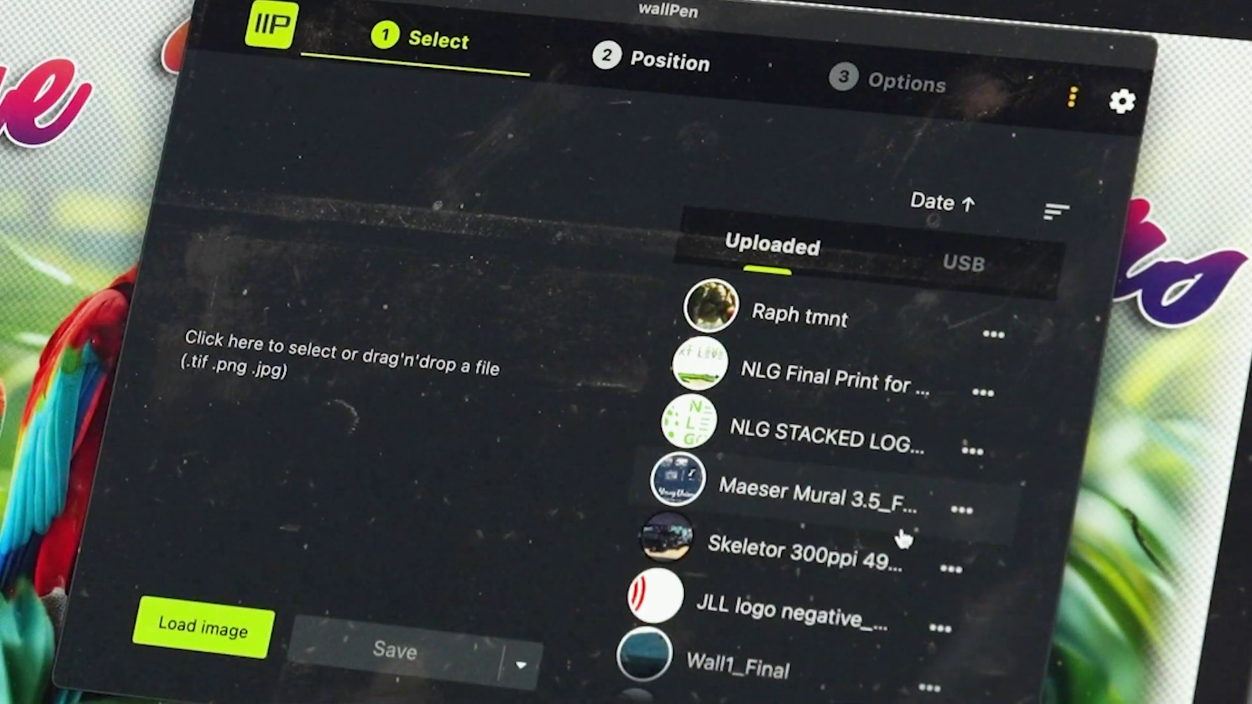
Load the Bye Bye Borders parrot poster into wallPen and upload it at 70.0x39.2 inches.
{"action": "left_click", "coordinate": [216, 631]}
{"action": "double_click", "coordinate": [479, 41]}
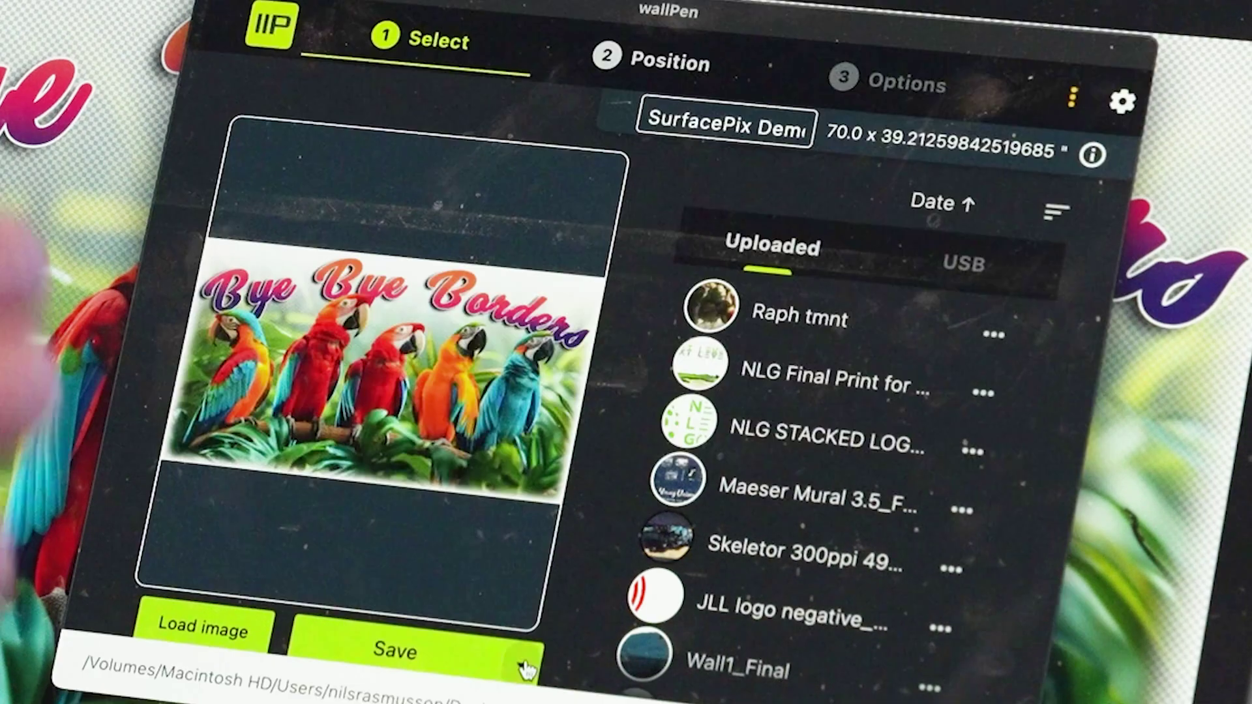
{"action": "left_click", "coordinate": [522, 665]}
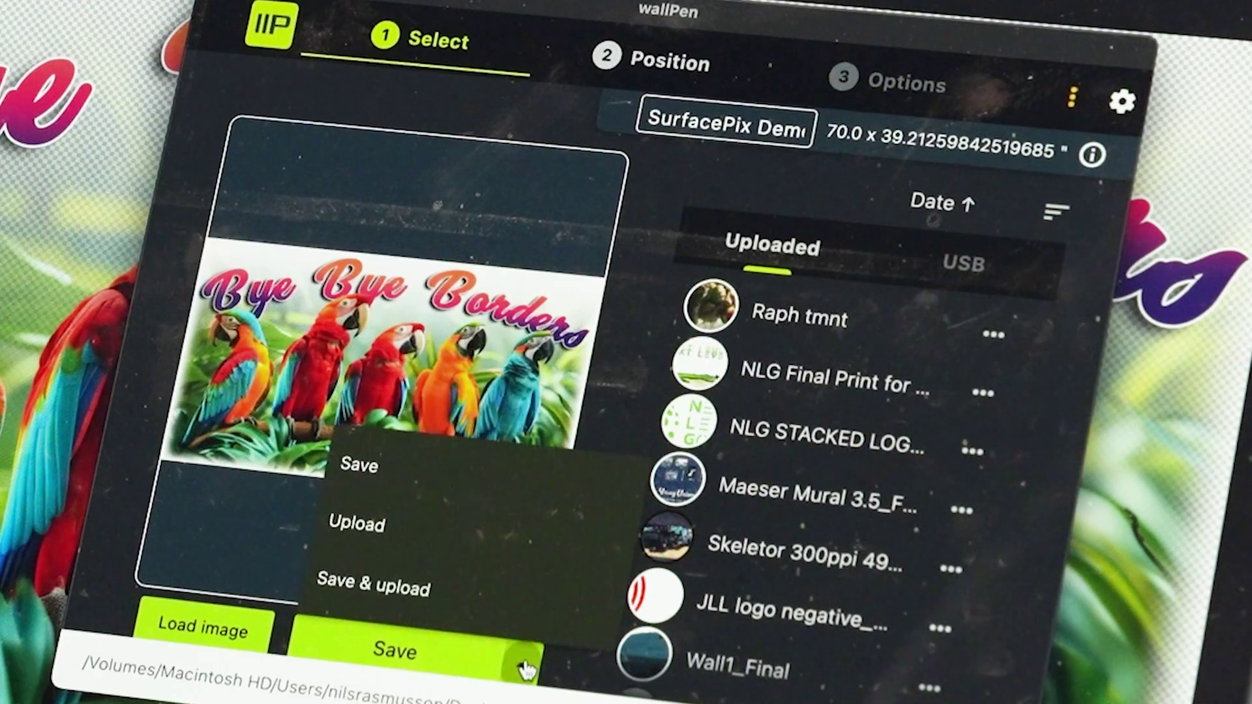
{"action": "left_click", "coordinate": [481, 550]}
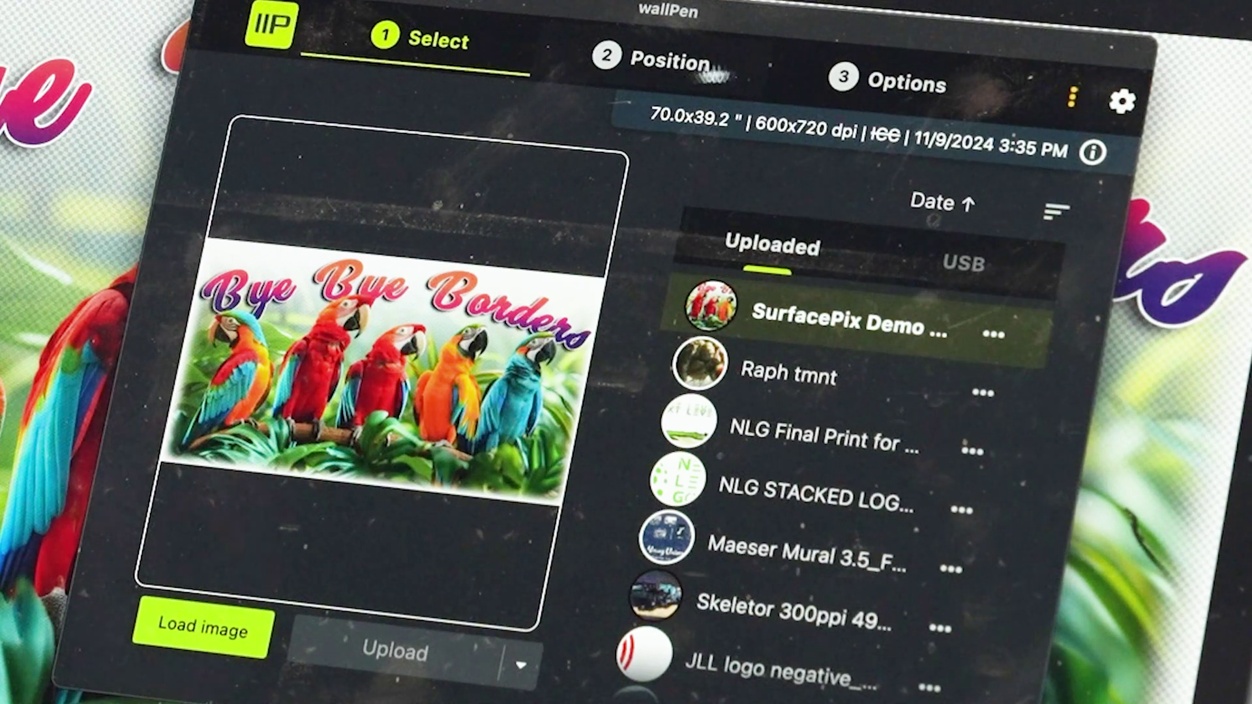
Print the poster in CMYK, bidirectional at 8-pass speed, starting from the laser.
{"action": "left_click", "coordinate": [871, 83]}
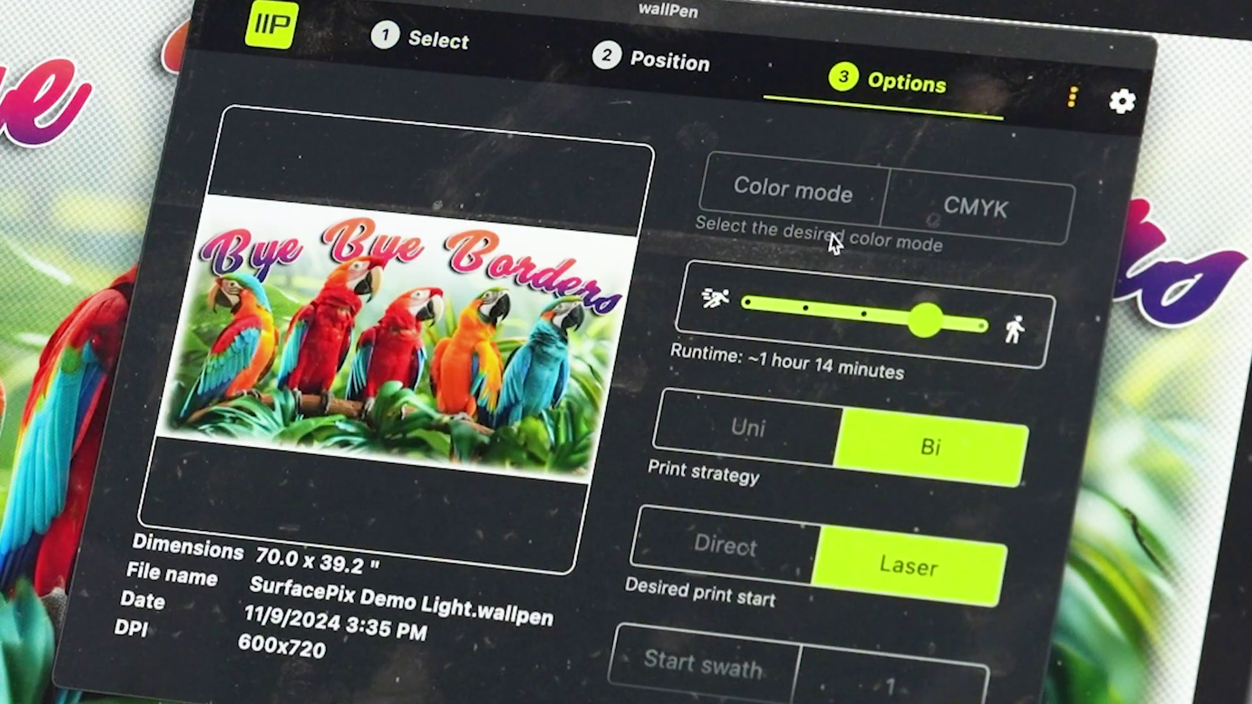
{"action": "left_click", "coordinate": [926, 324]}
{"action": "scroll", "coordinate": [949, 473], "scroll_direction": "down", "scroll_amount": 2}
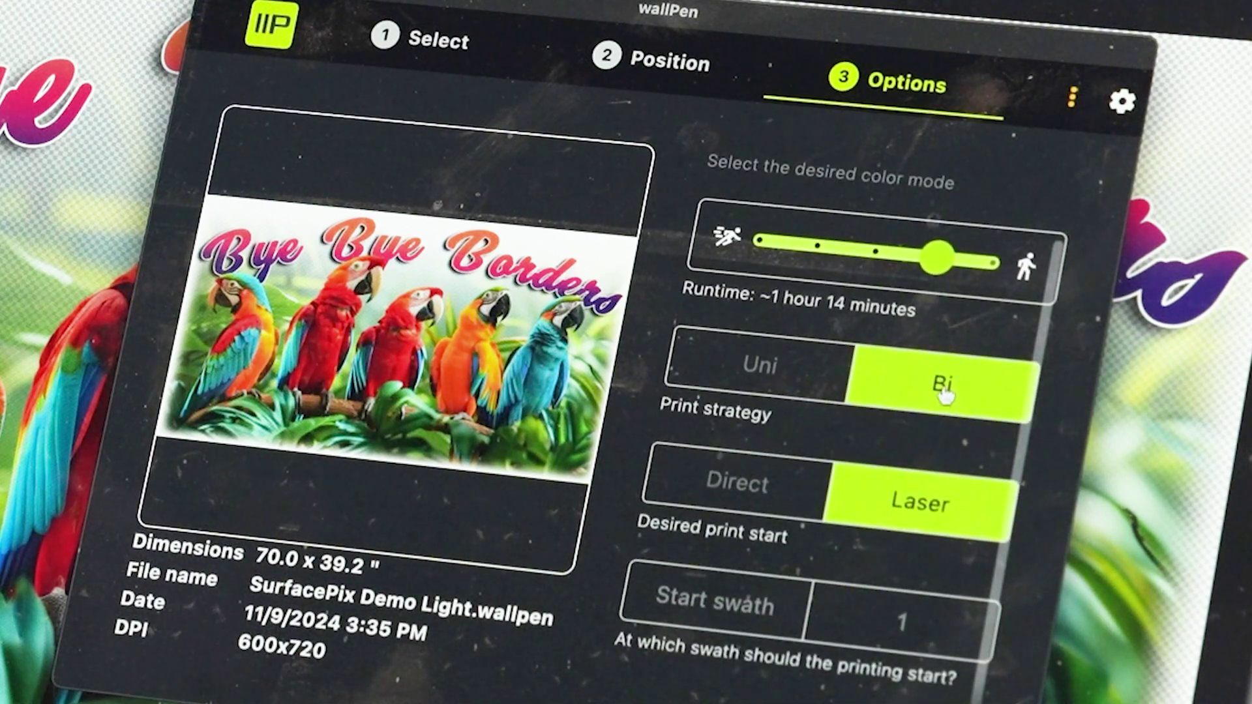
{"action": "key", "text": "ctrl+p"}
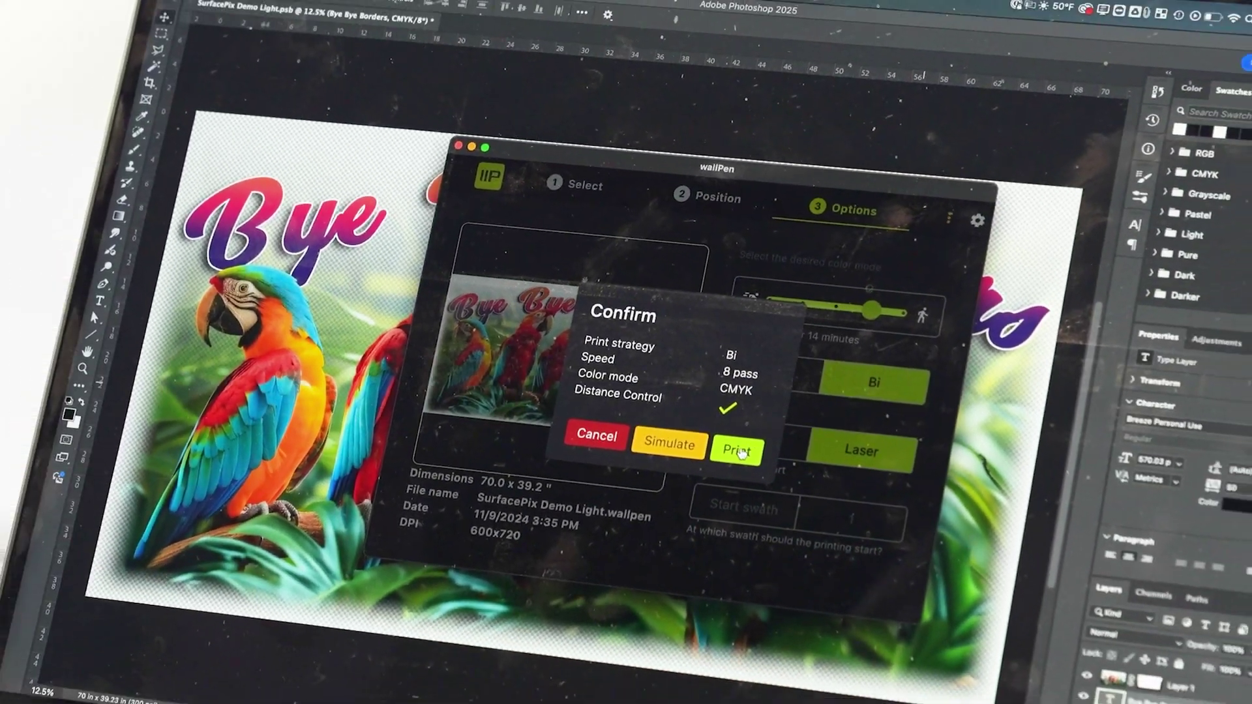
{"action": "left_click", "coordinate": [740, 452]}
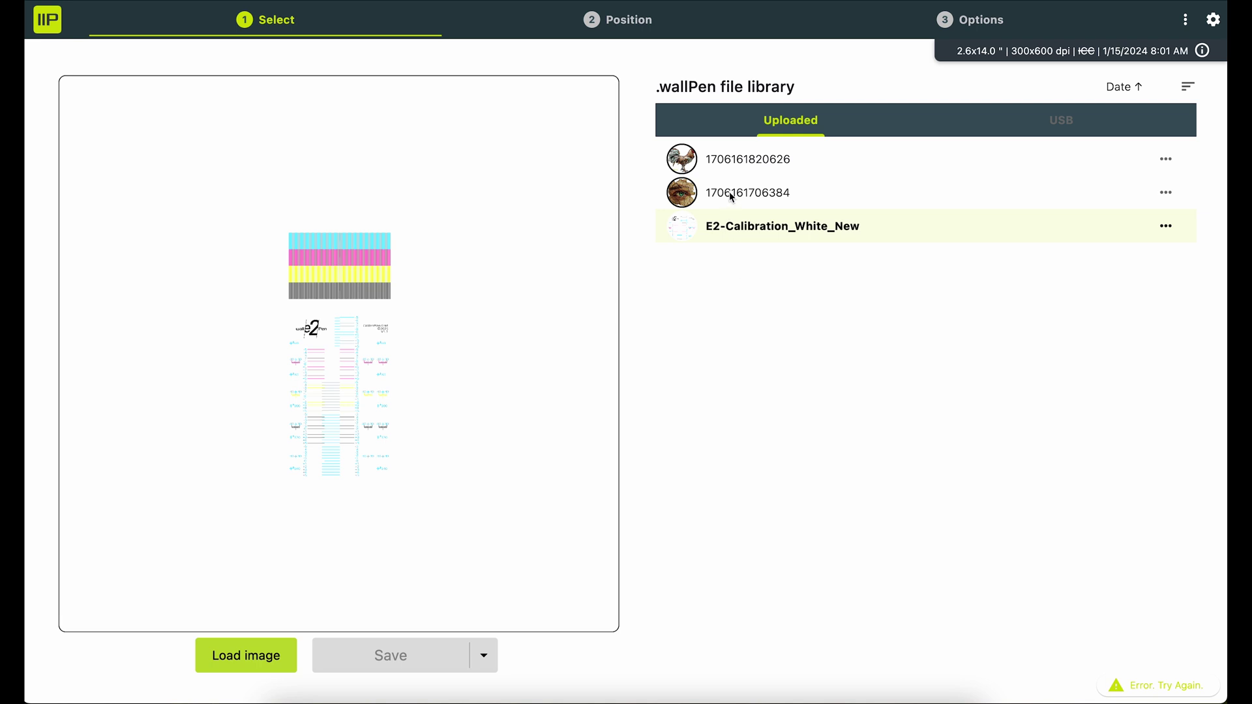
Preview the cracked-eye, rooster and E2-Calibration_White_New library images.
{"action": "left_click", "coordinate": [732, 196]}
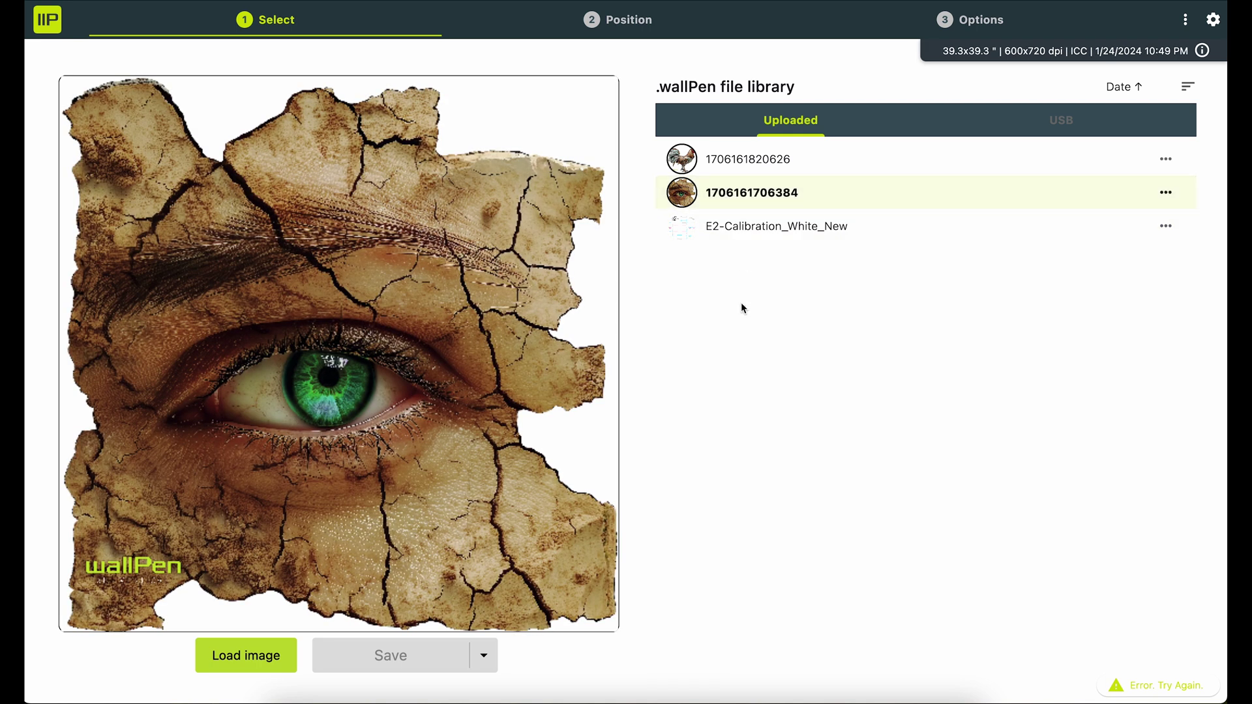
{"action": "left_click", "coordinate": [747, 161]}
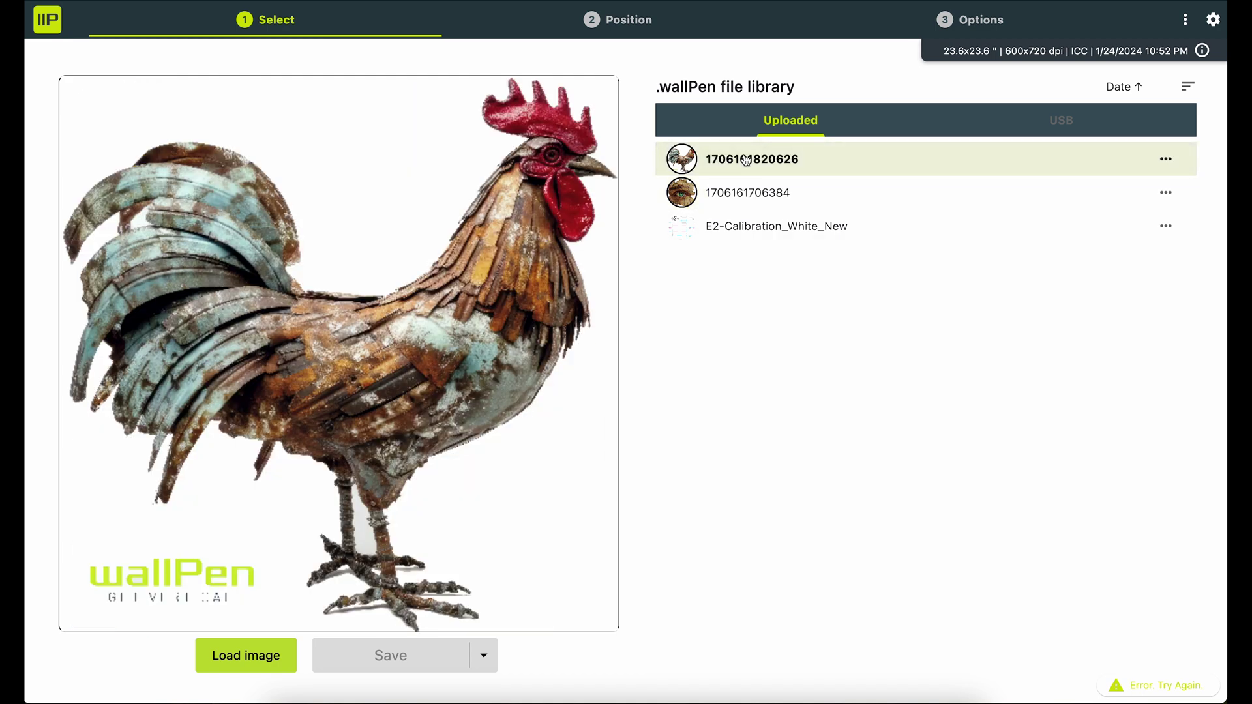
{"action": "left_click", "coordinate": [746, 226]}
Load Utah_mural_final.tif from Downloads and set it to upload.
{"action": "left_click", "coordinate": [247, 656]}
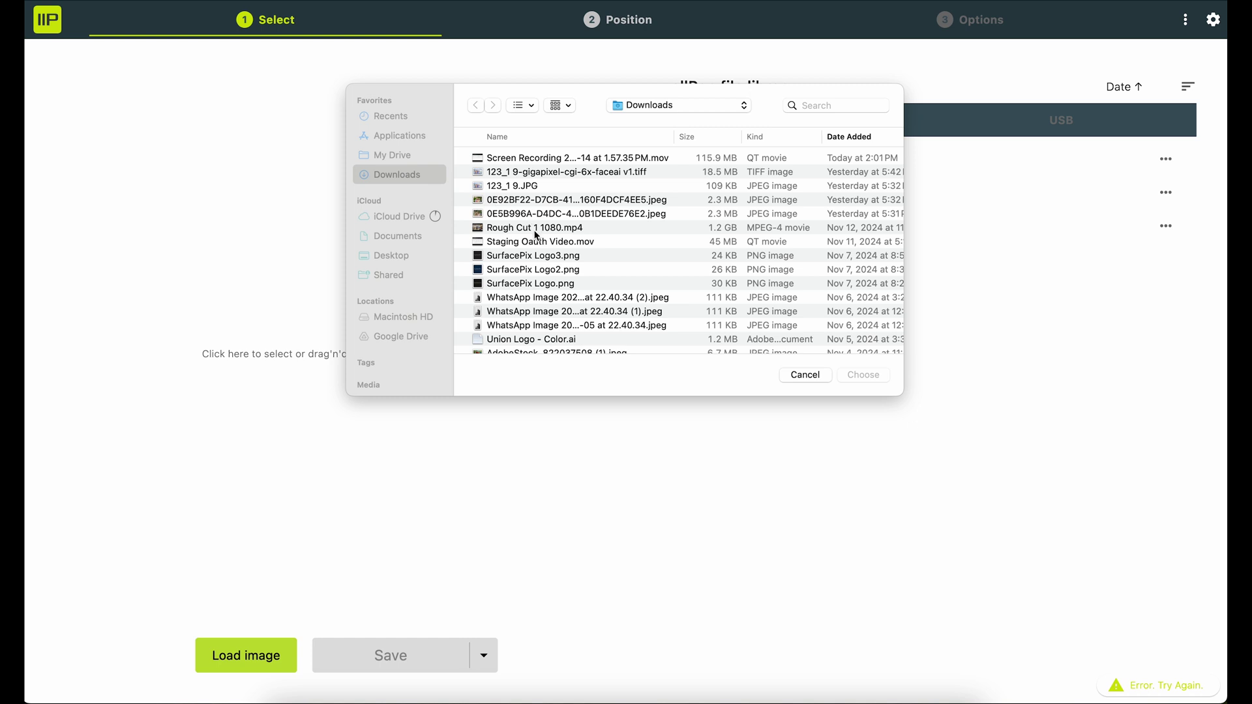
{"action": "scroll", "coordinate": [537, 237], "scroll_direction": "down", "scroll_amount": 10}
{"action": "left_click", "coordinate": [591, 284]}
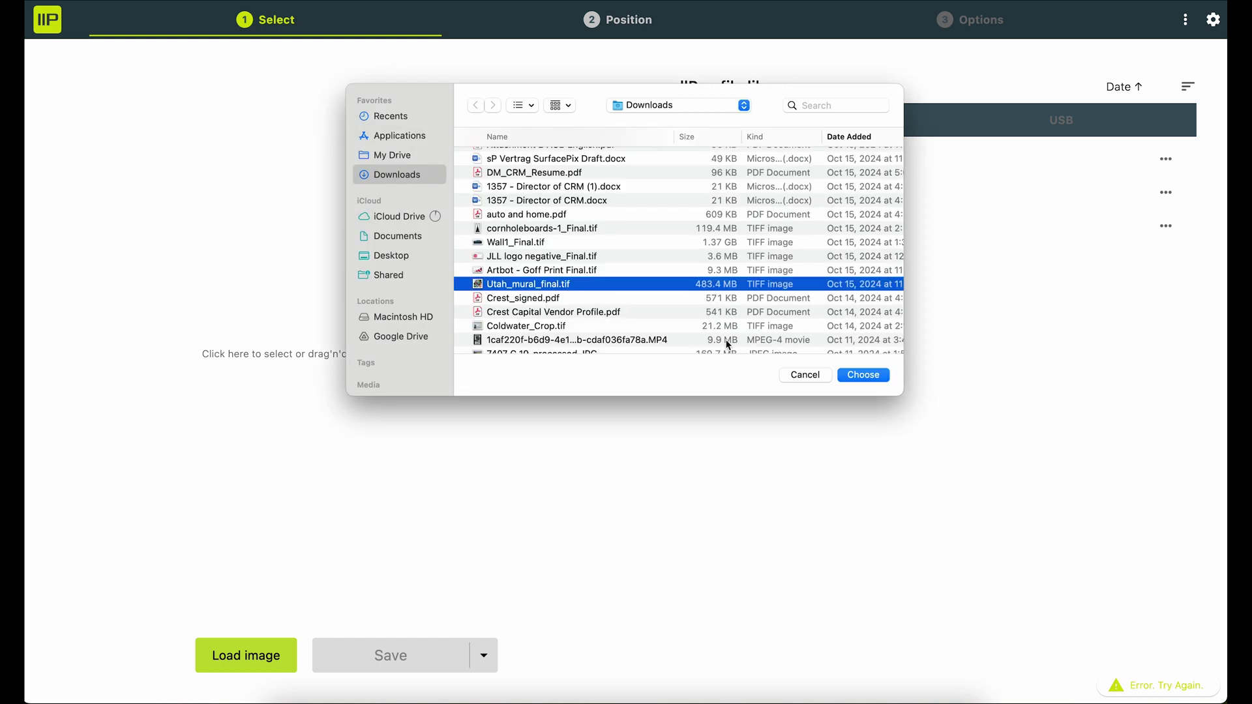
{"action": "left_click", "coordinate": [862, 377]}
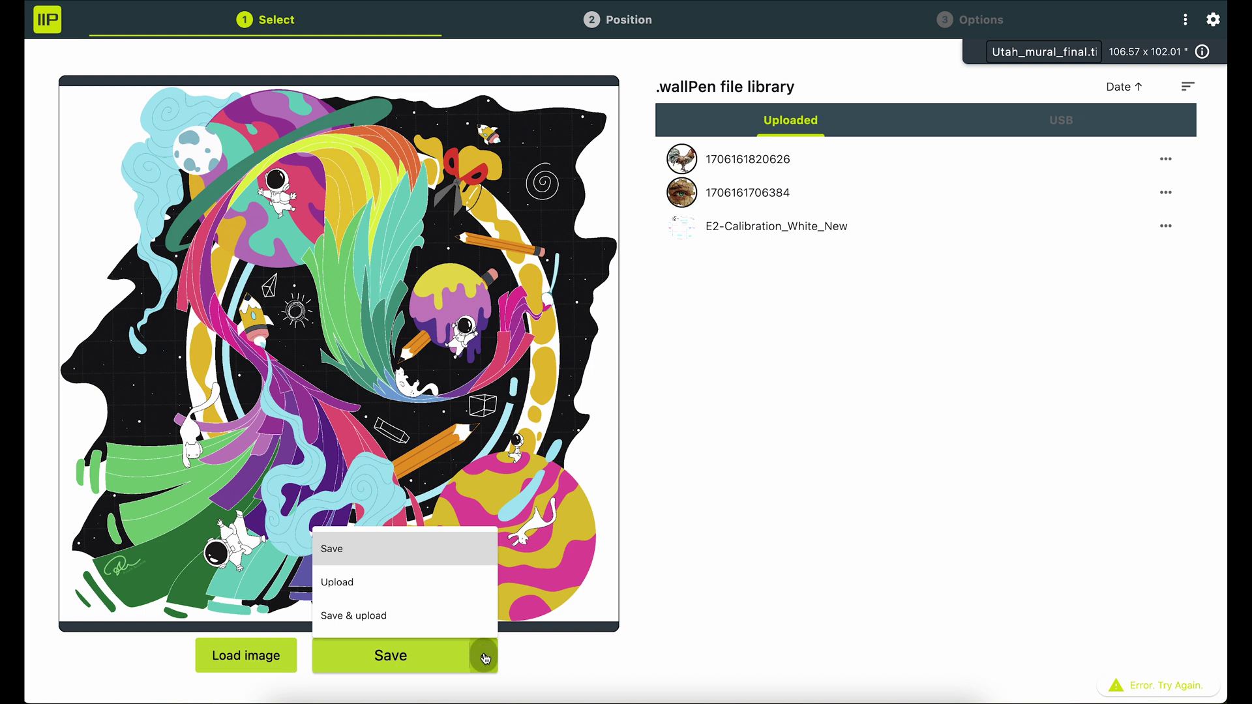
{"action": "left_click", "coordinate": [419, 594]}
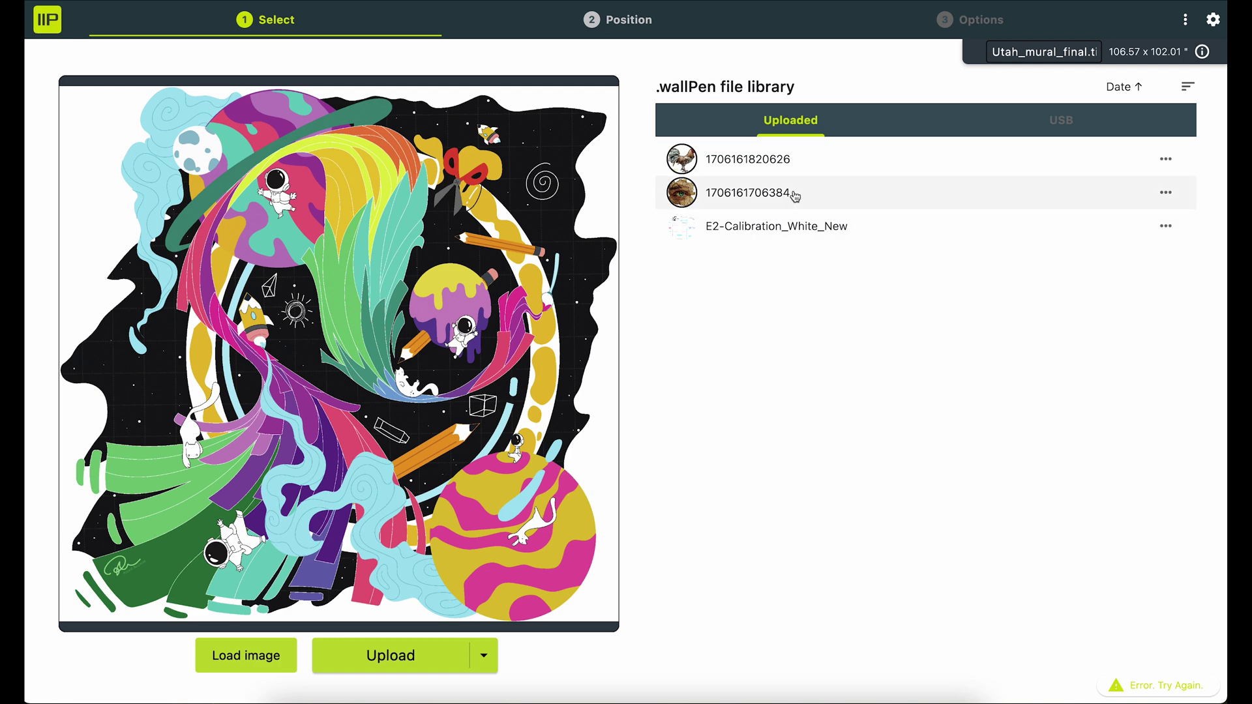
Preview the cracked-eye image and the E2-Calibration_White_New chart again.
{"action": "left_click", "coordinate": [746, 204]}
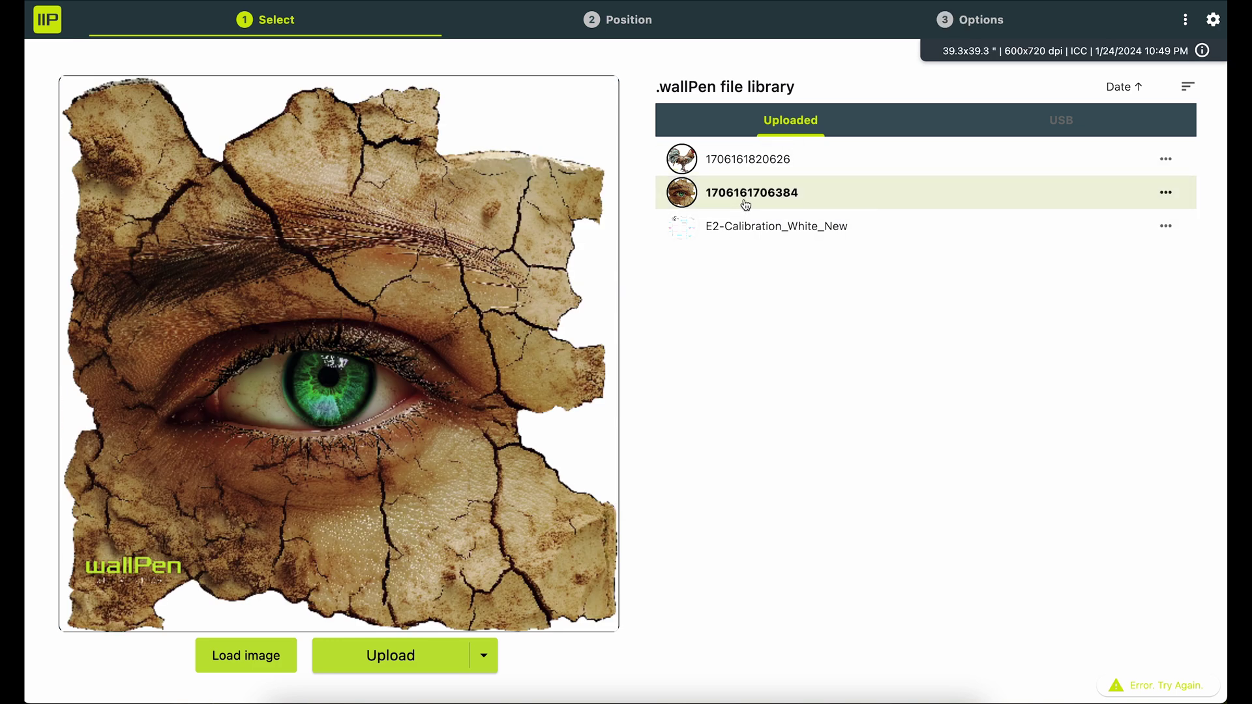
{"action": "left_click", "coordinate": [750, 226]}
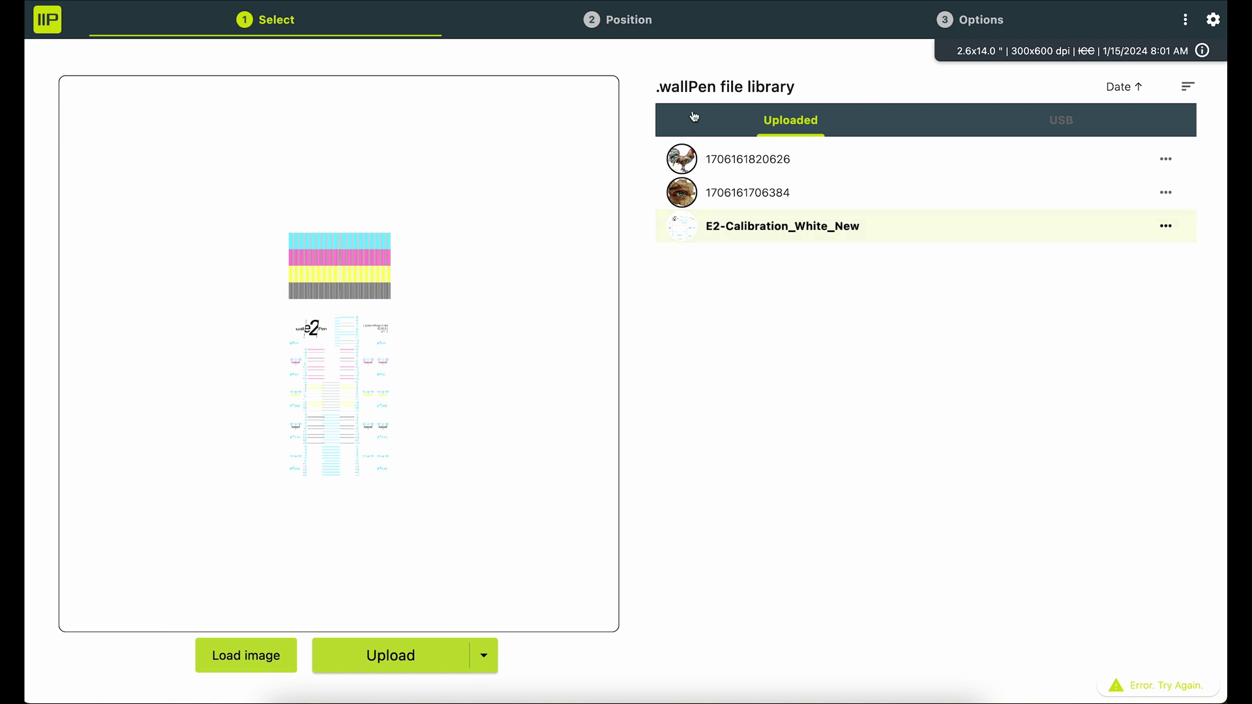
{"action": "left_click", "coordinate": [617, 22]}
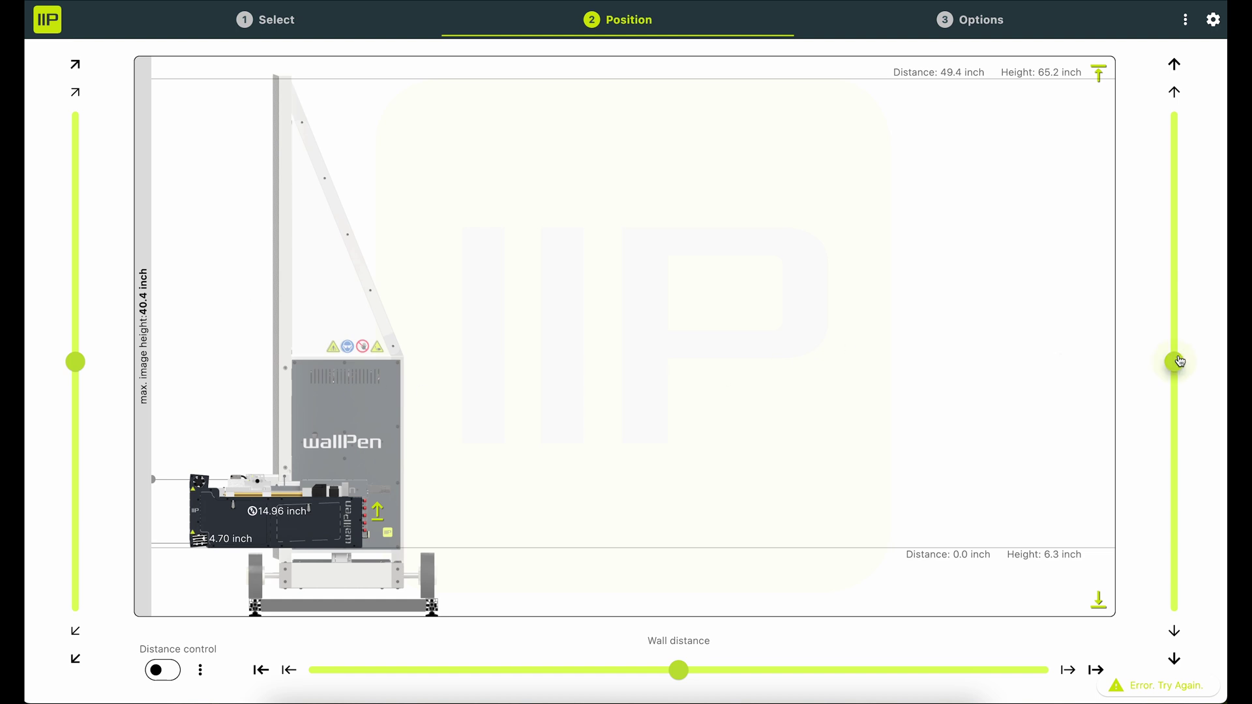
Return the print head to about 14.9 inches and reduce wall distance to about 4.4 inches.
{"action": "left_click_drag", "start_coordinate": [1180, 362], "coordinate": [1179, 135]}
{"action": "left_click_drag", "start_coordinate": [1174, 368], "coordinate": [1175, 499]}
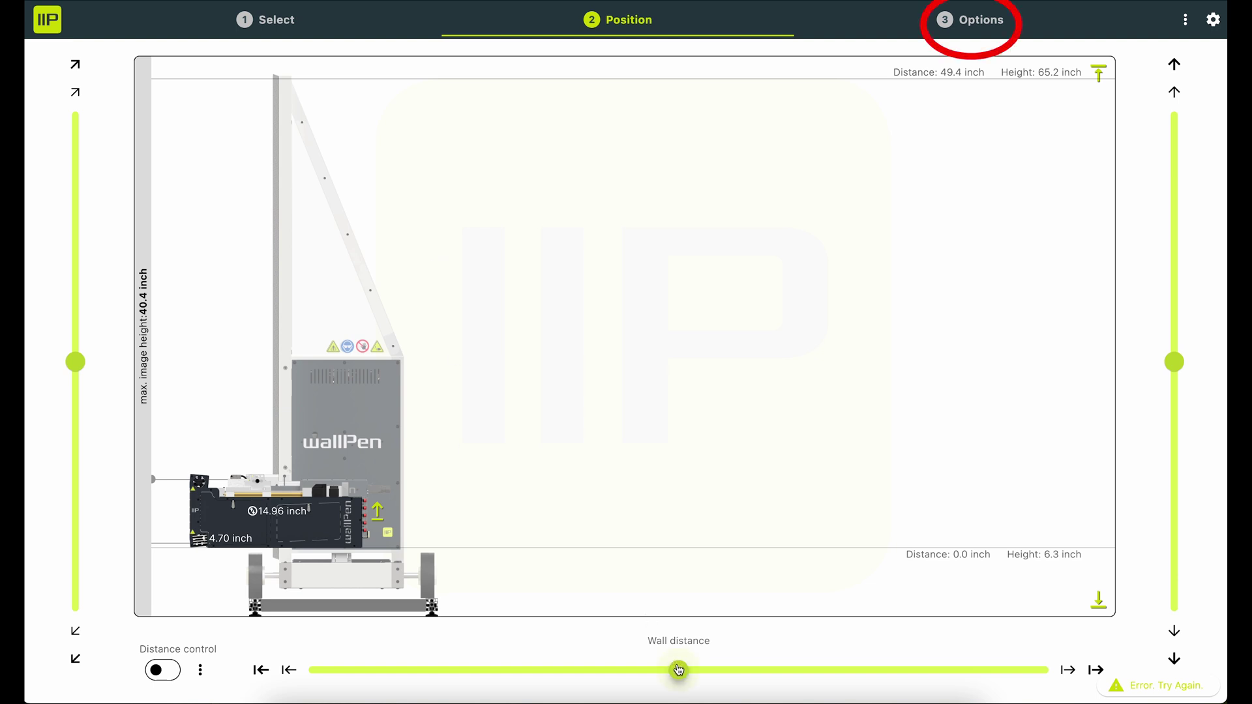
{"action": "mouse_move", "coordinate": [678, 670]}
{"action": "left_mouse_down"}
{"action": "mouse_move", "coordinate": [434, 670]}
{"action": "mouse_move", "coordinate": [976, 670]}
{"action": "mouse_move", "coordinate": [981, 681]}
{"action": "left_mouse_up"}
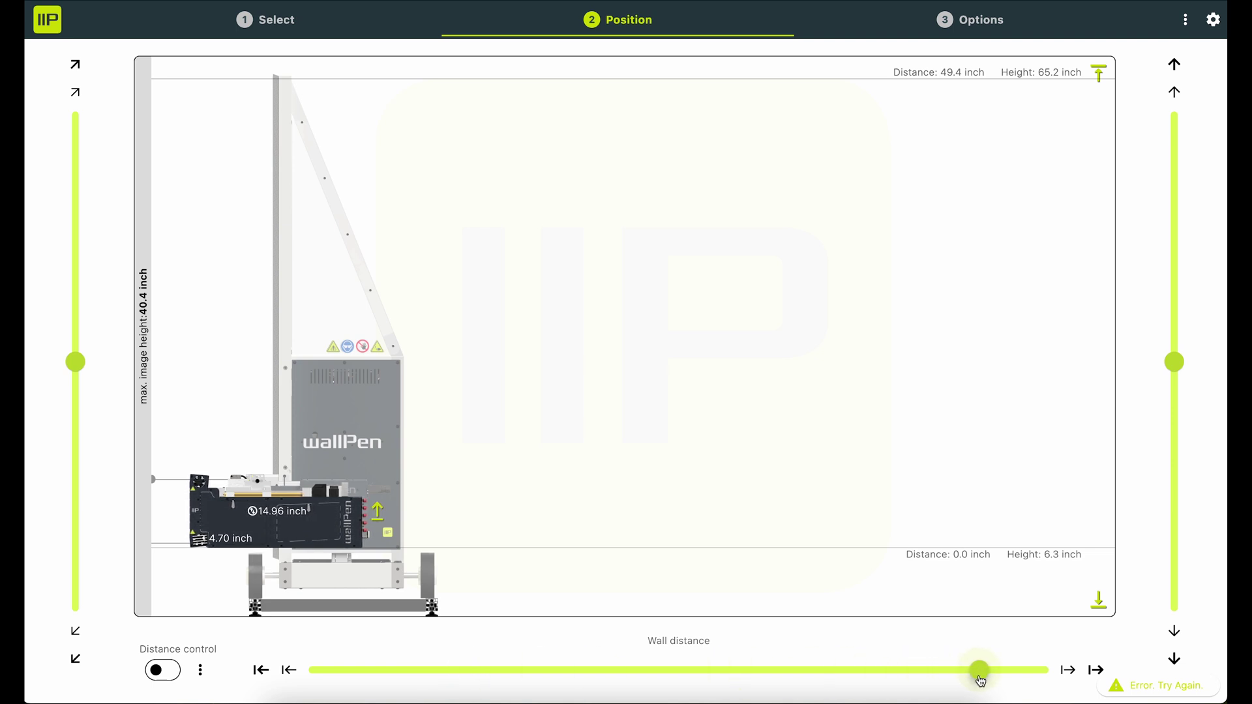
Set the wall distance to 0.3.
{"action": "left_click", "coordinate": [200, 672]}
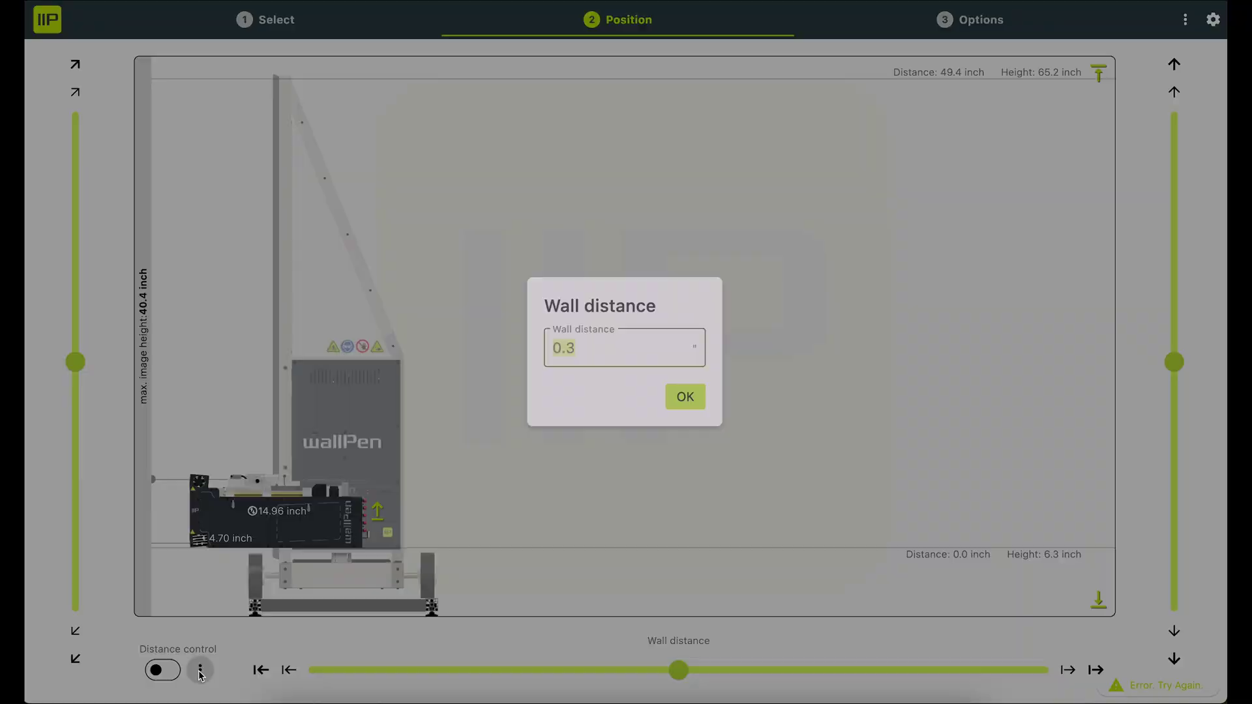
{"action": "left_click", "coordinate": [585, 355]}
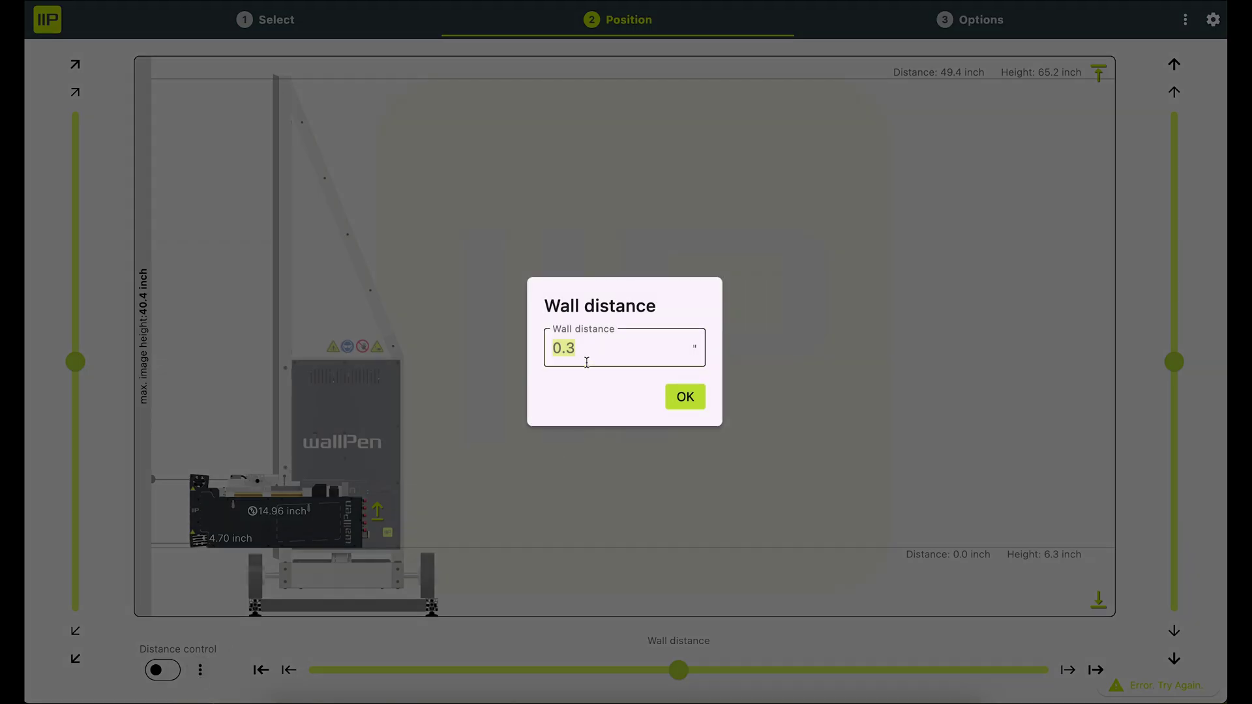
{"action": "left_click", "coordinate": [684, 397]}
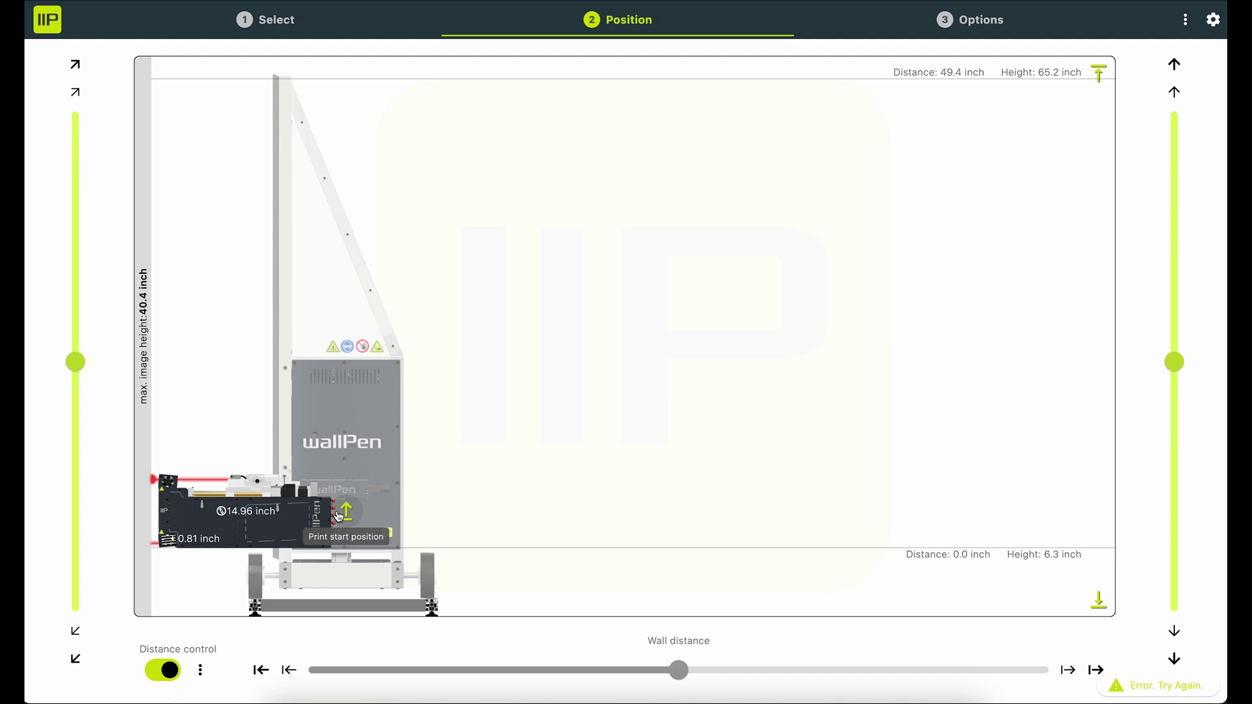
Turn off distance control, shifting the print offset to 4.69 inch and nudging start height.
{"action": "left_click", "coordinate": [163, 670]}
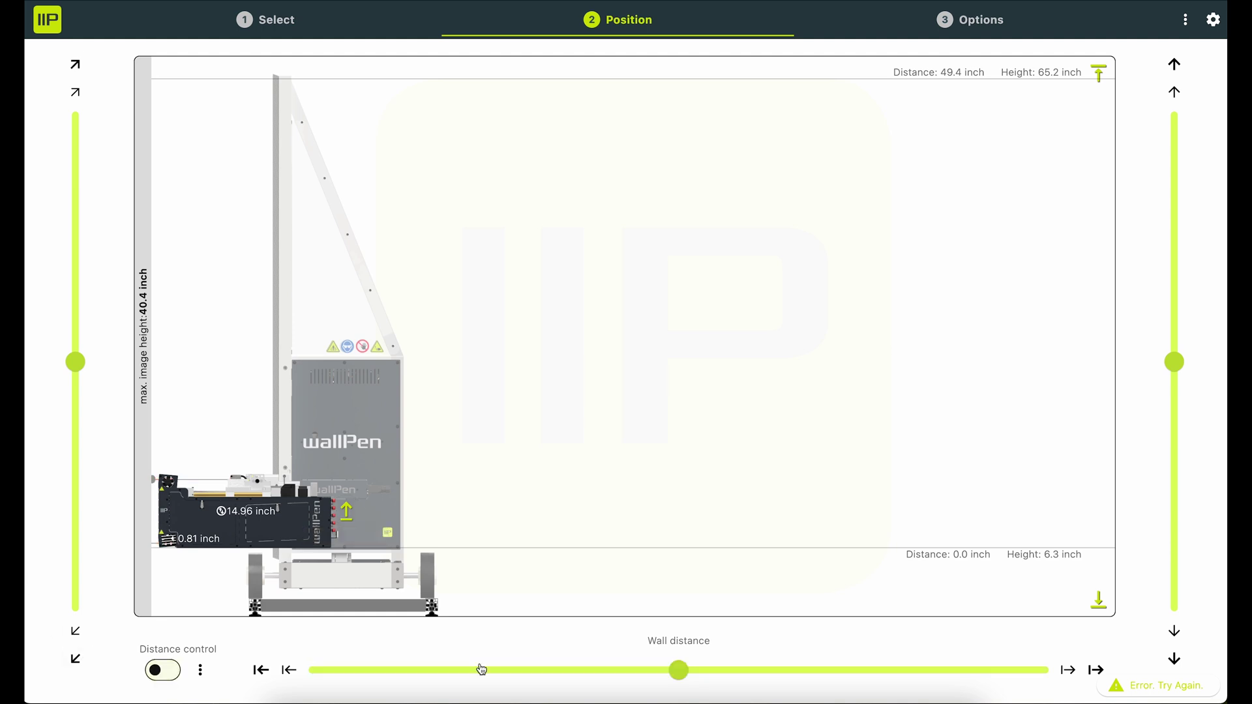
{"action": "left_click_drag", "start_coordinate": [679, 670], "coordinate": [1048, 670]}
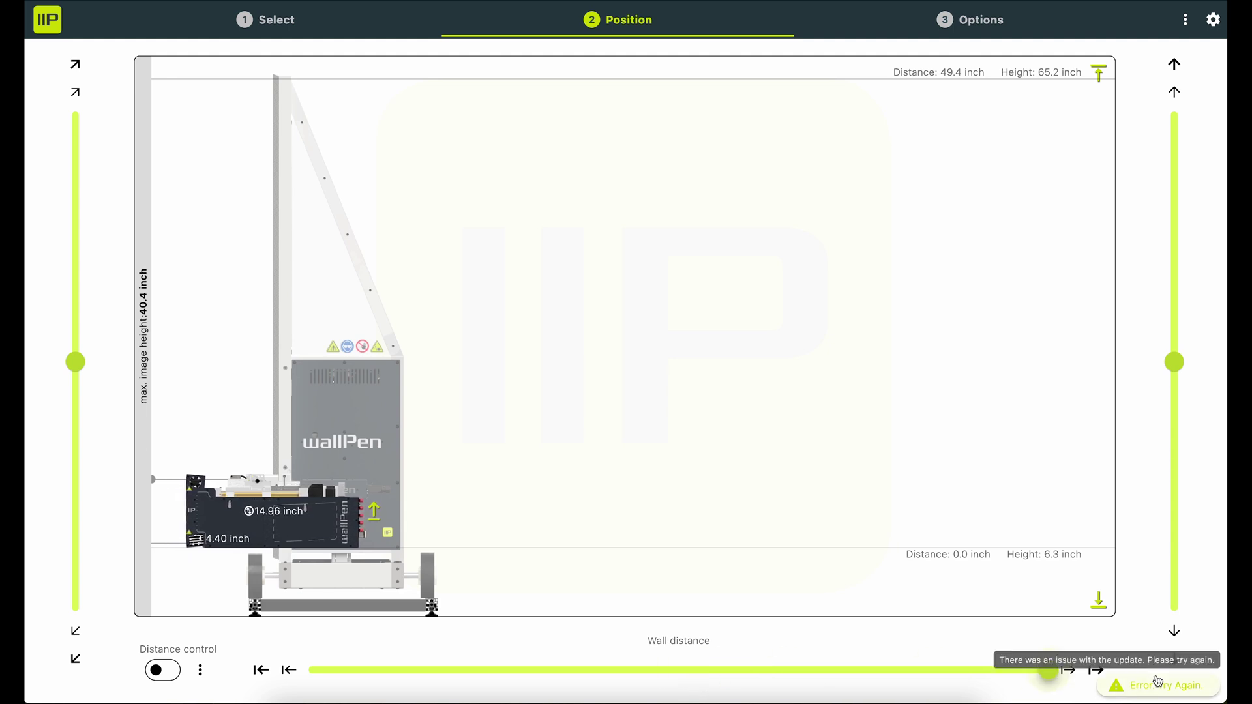
{"action": "left_click", "coordinate": [1159, 684]}
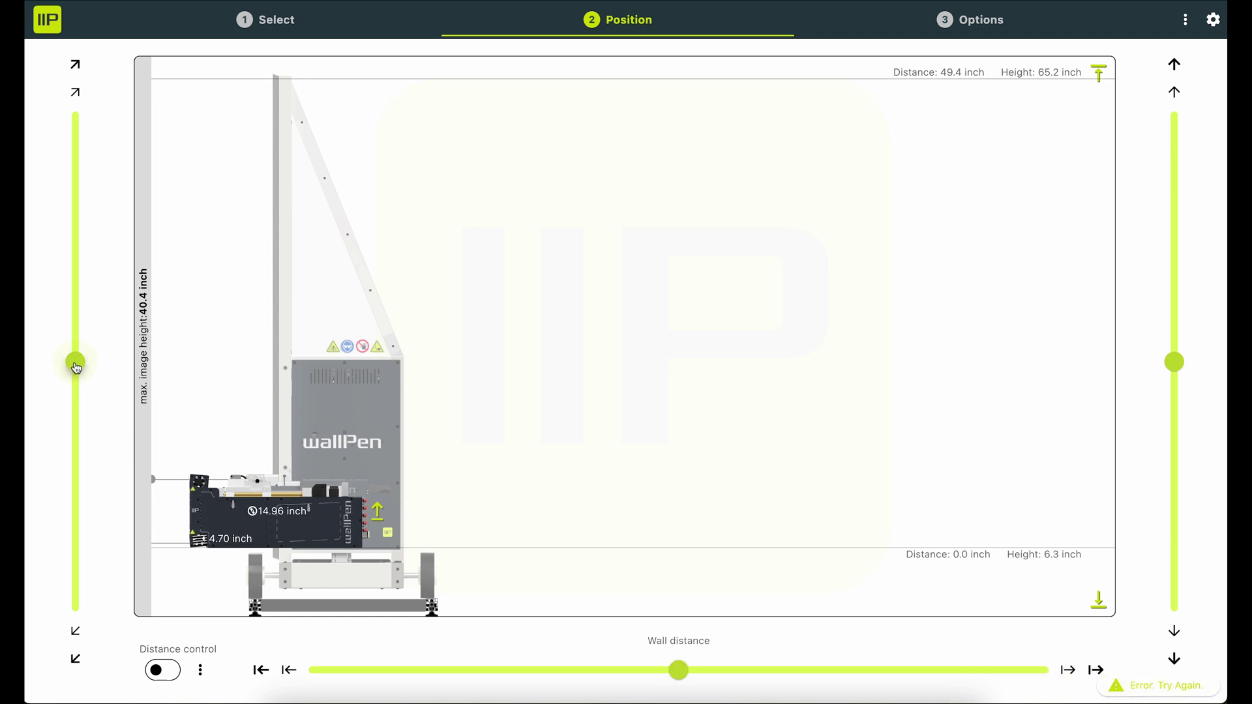
{"action": "left_click_drag", "start_coordinate": [75, 367], "coordinate": [81, 195]}
View the colour modes CMYK, White only, CMYKW and W-CMYK, keeping CMYK.
{"action": "left_click", "coordinate": [955, 25]}
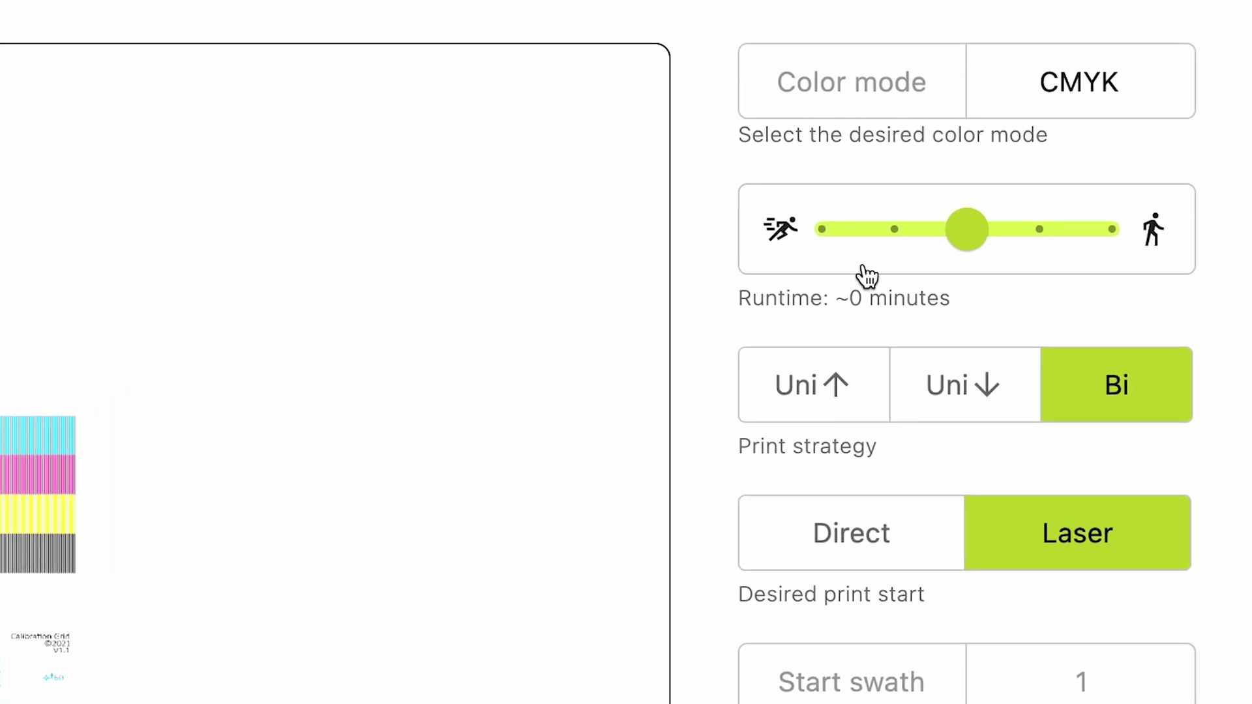
{"action": "left_click", "coordinate": [1078, 98]}
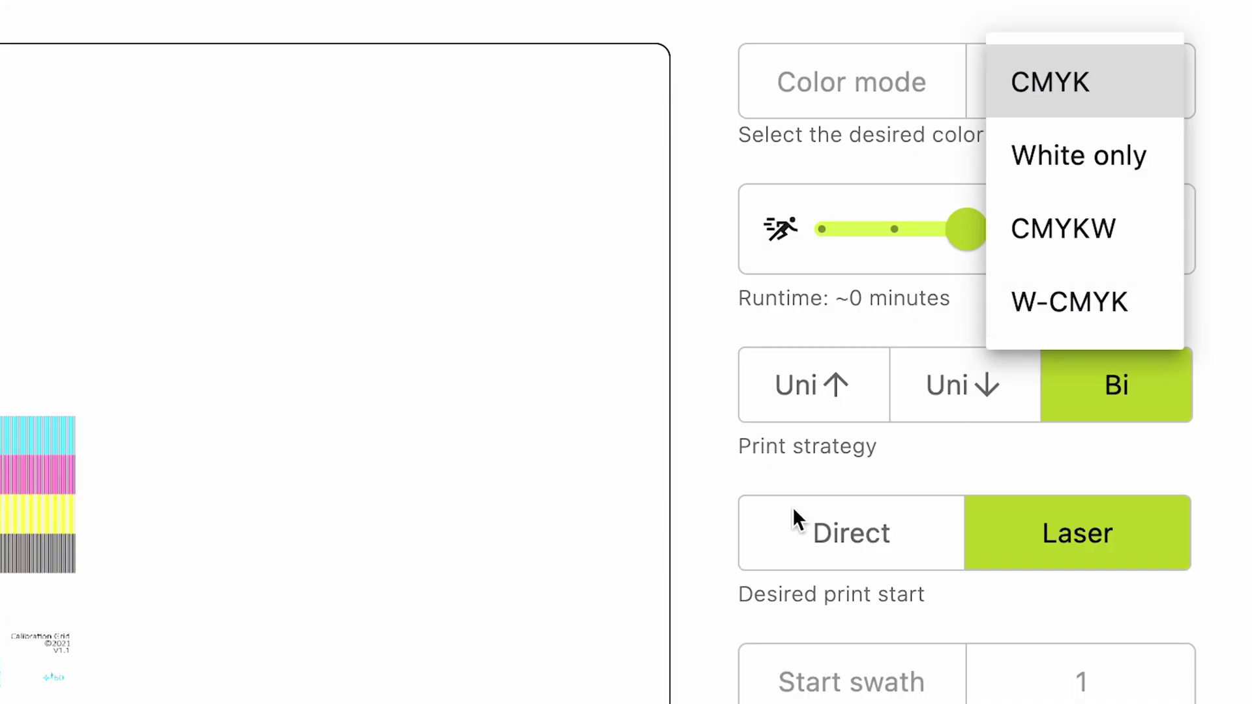
{"action": "left_click", "coordinate": [942, 398]}
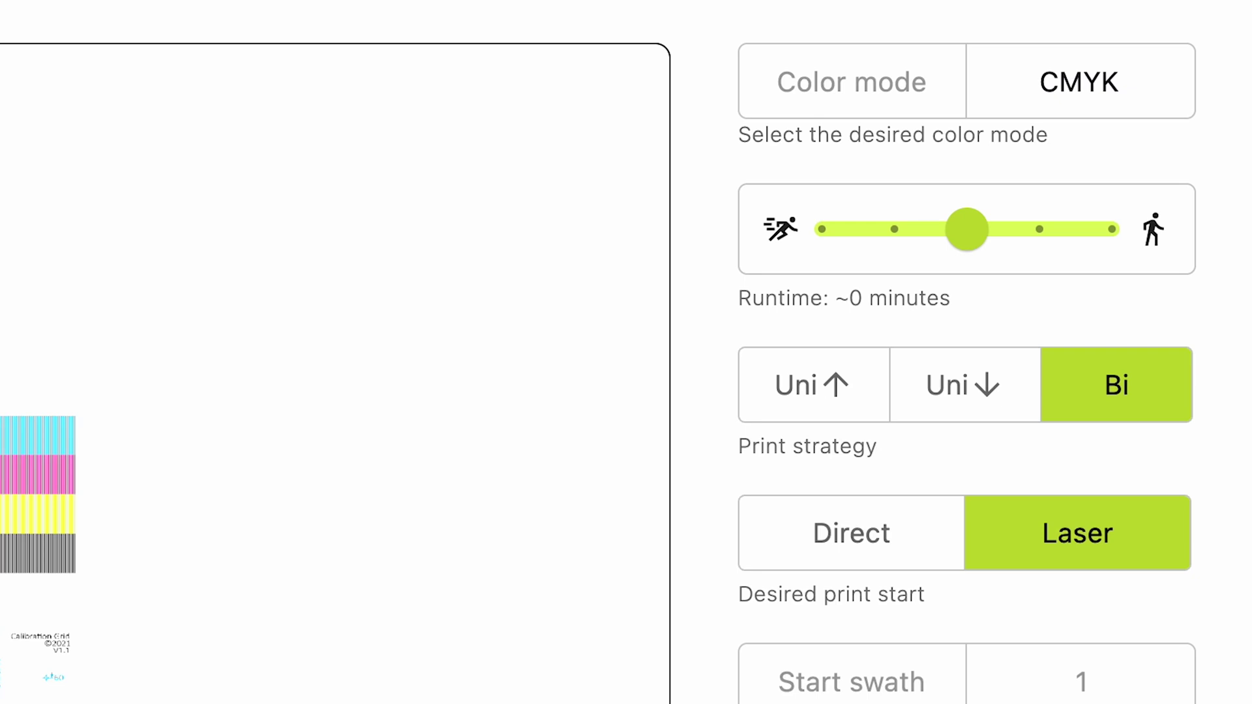
Review the remaining print options: Bi print strategy, Laser print start and start swath 1.
{"action": "scroll", "coordinate": [922, 640], "scroll_direction": "down", "scroll_amount": 3}
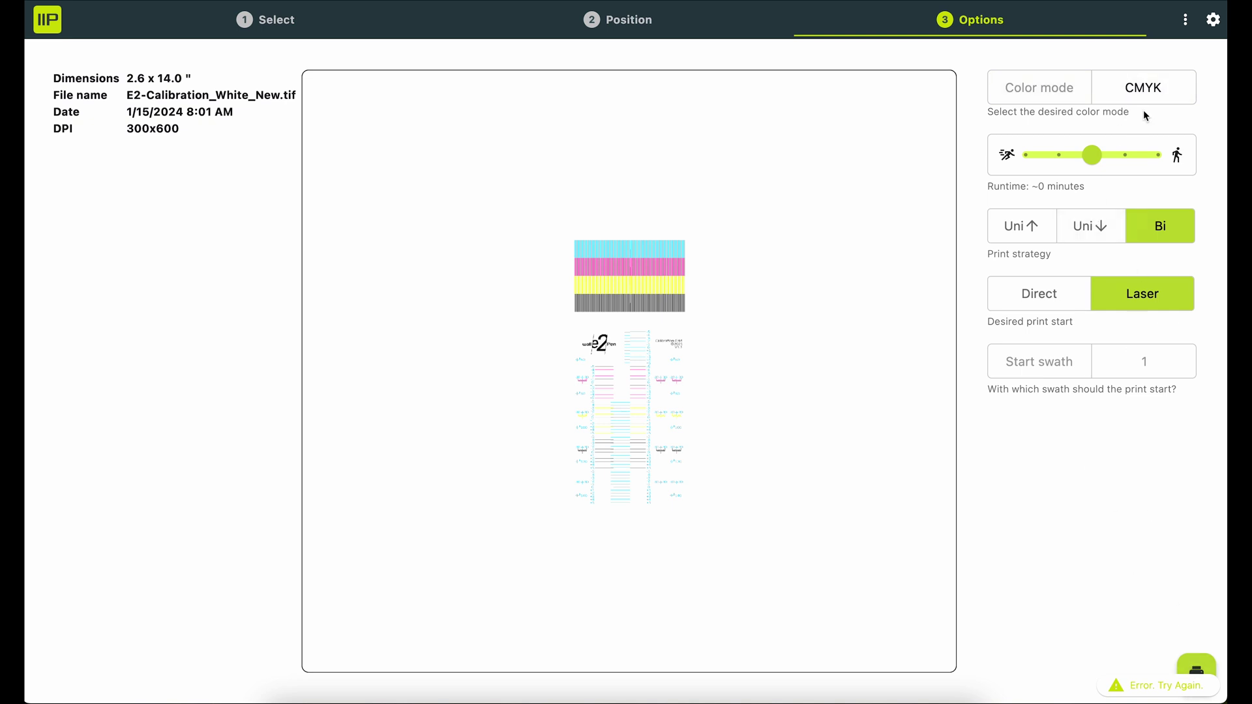
{"action": "left_click", "coordinate": [1211, 21]}
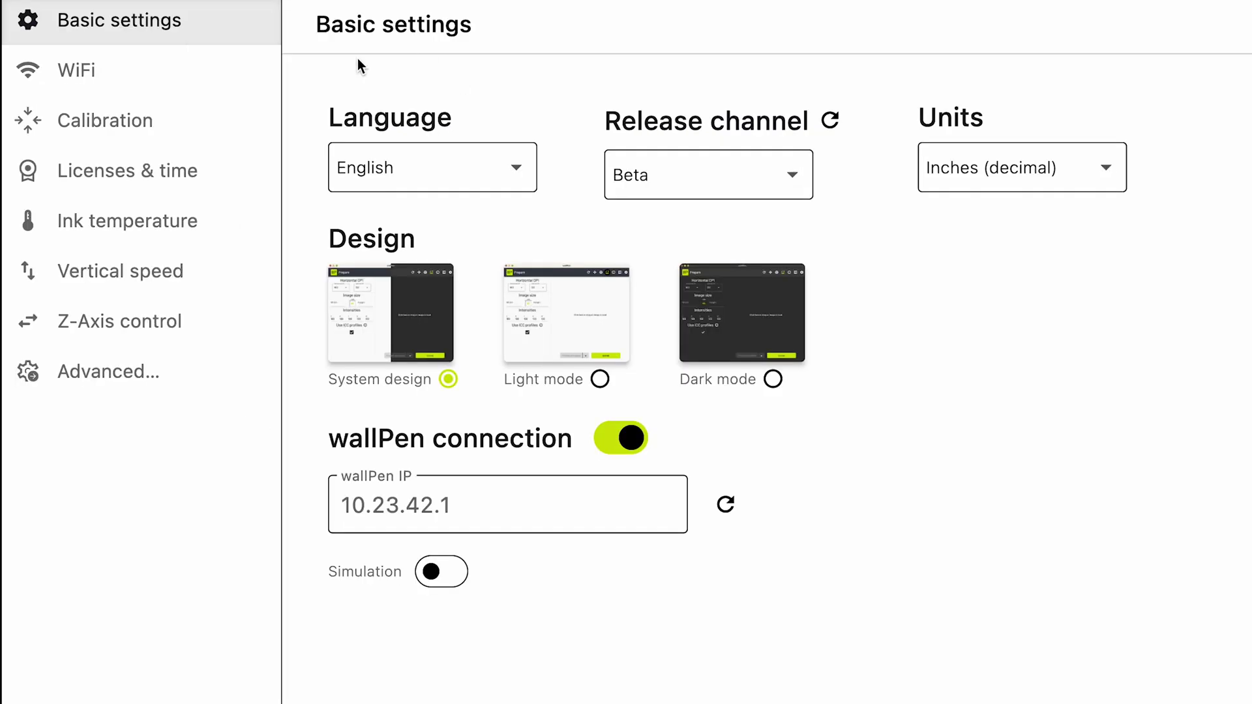
Keep English language, Beta release channel and Inches (decimal) units, then refresh the wallPen IP.
{"action": "left_click", "coordinate": [515, 170]}
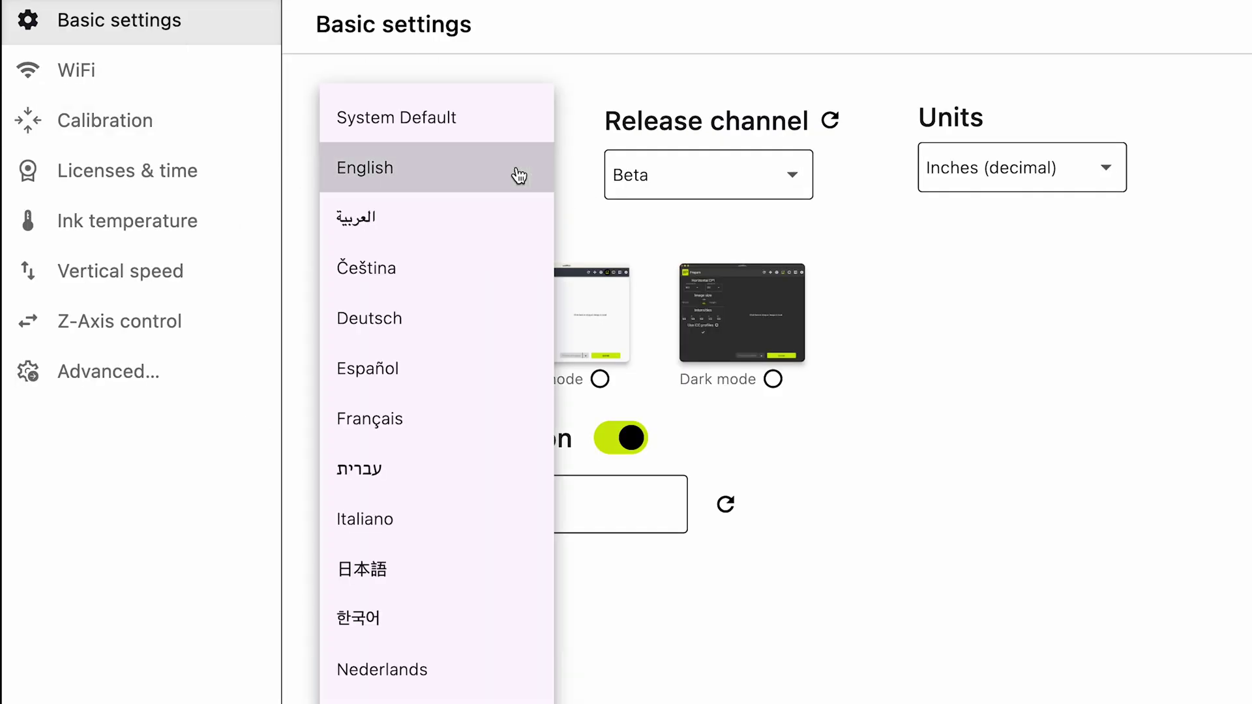
{"action": "left_click", "coordinate": [620, 62]}
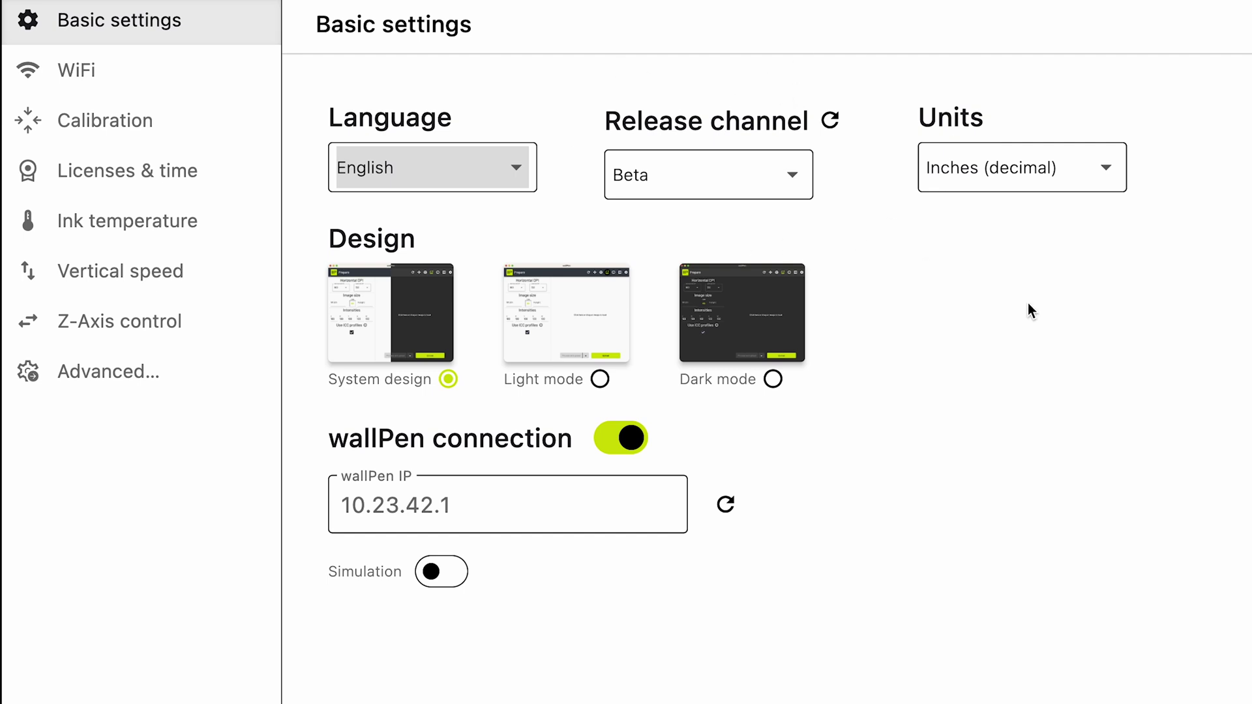
{"action": "left_click", "coordinate": [797, 171]}
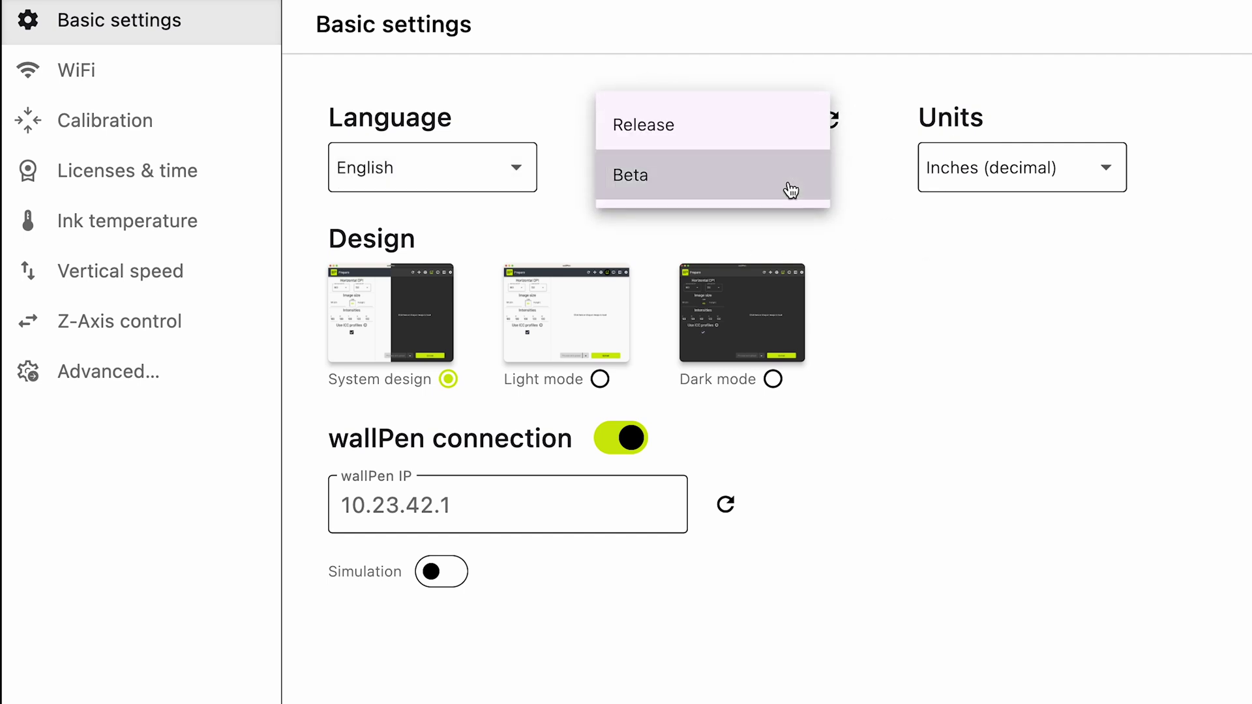
{"action": "left_click", "coordinate": [927, 269]}
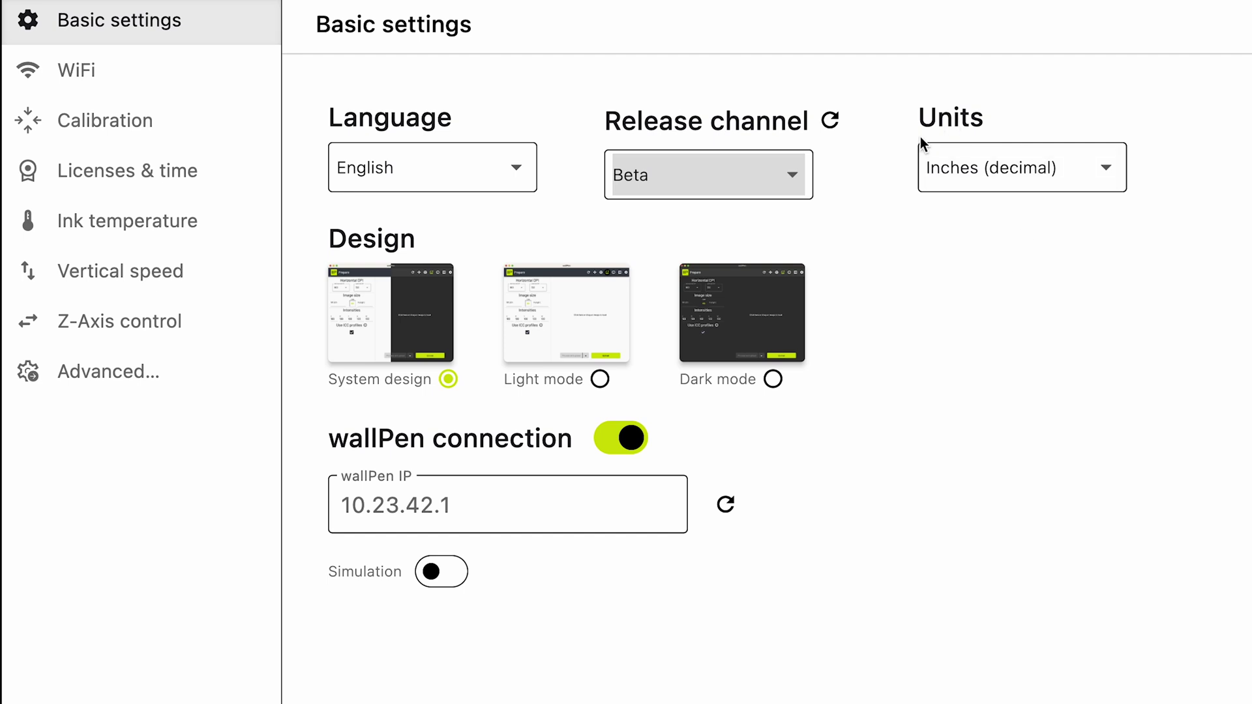
{"action": "left_click", "coordinate": [1019, 186]}
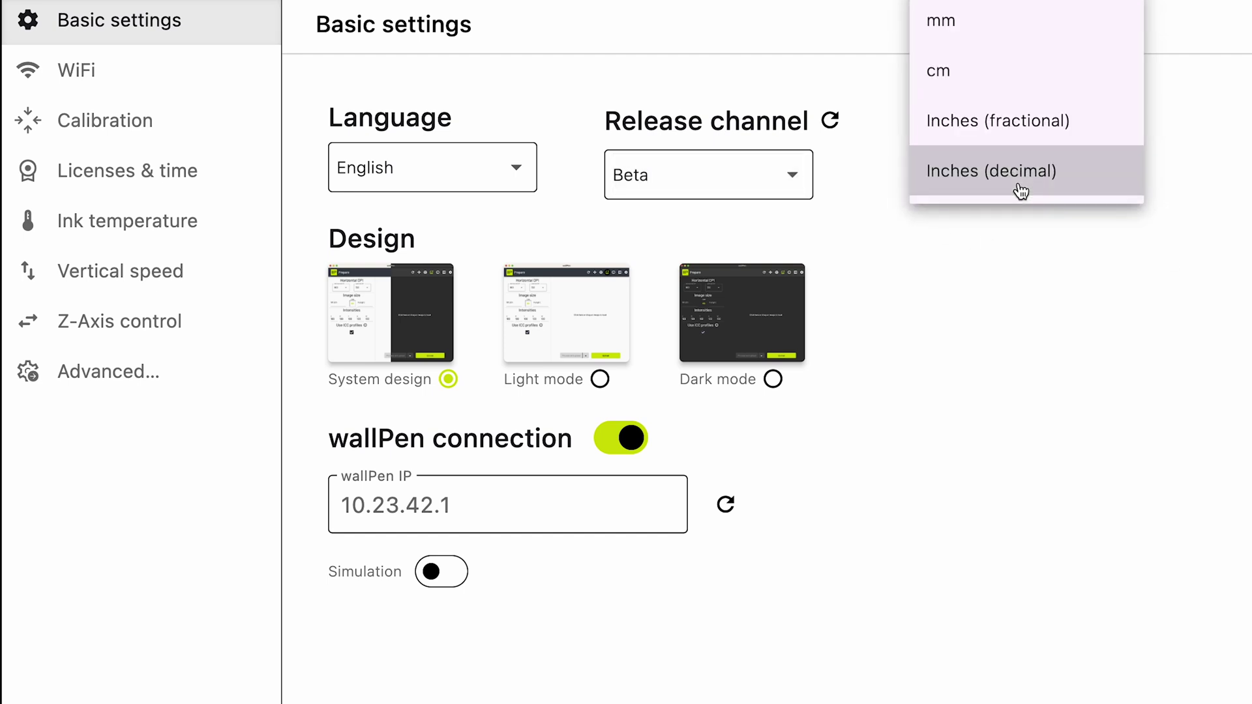
{"action": "left_click", "coordinate": [986, 317]}
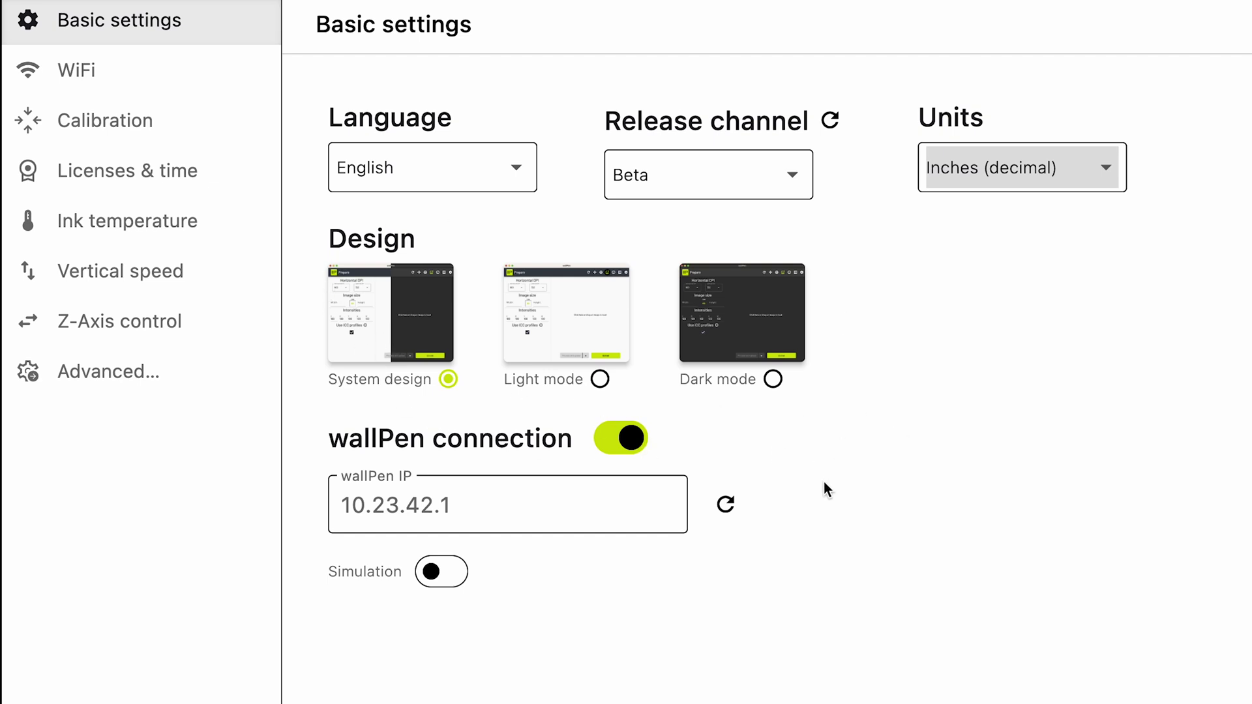
{"action": "left_click", "coordinate": [741, 517]}
{"action": "left_click", "coordinate": [178, 72]}
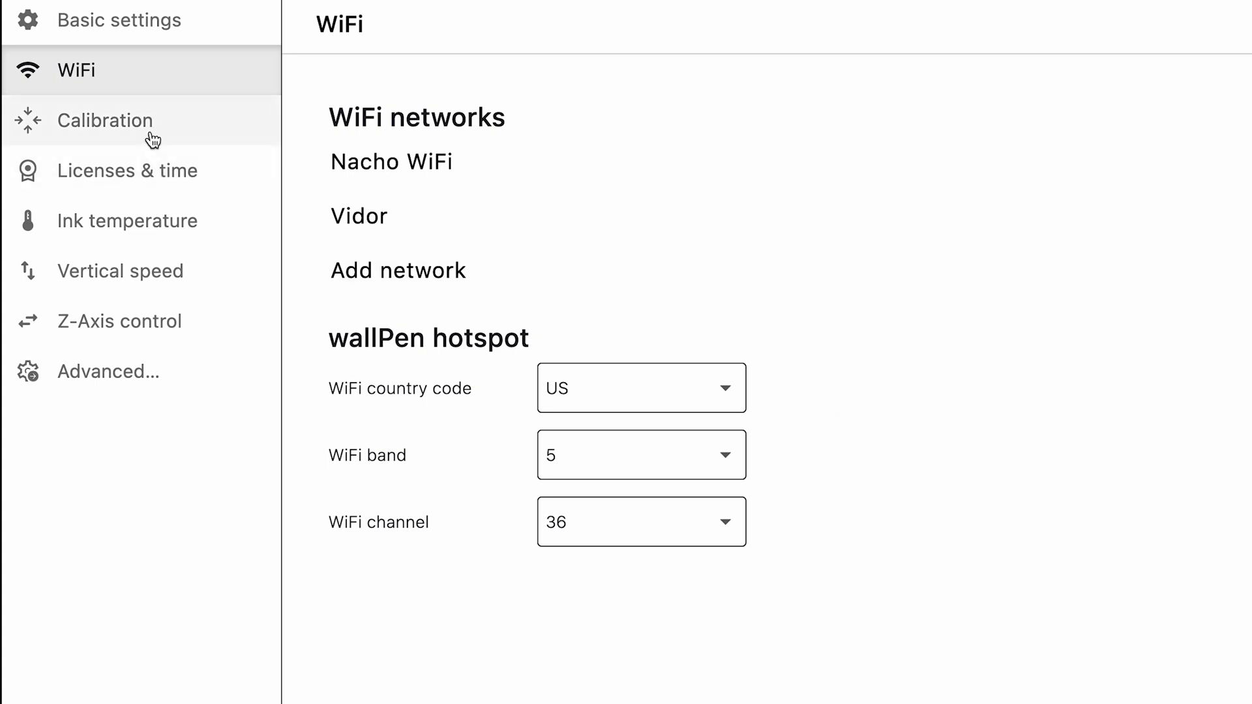
Open the Calibration settings page showing per-colour offsets and no profile selected.
{"action": "left_click", "coordinate": [152, 140]}
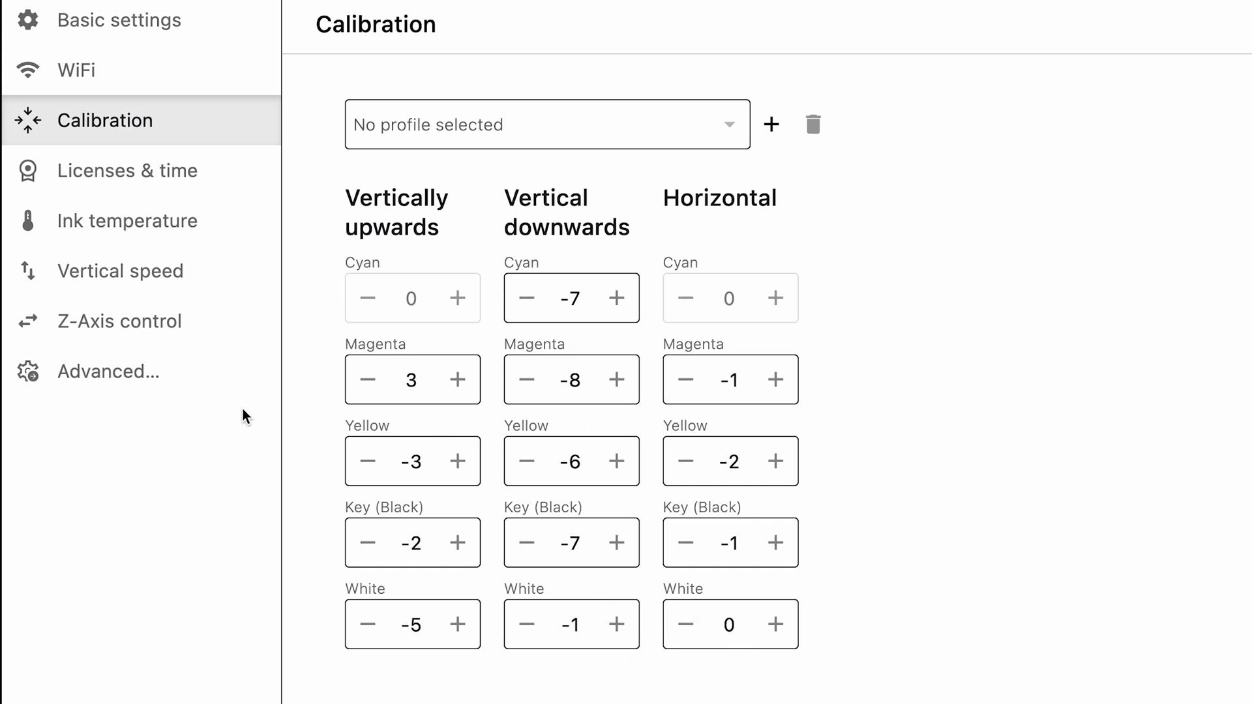
{"action": "left_click", "coordinate": [175, 195]}
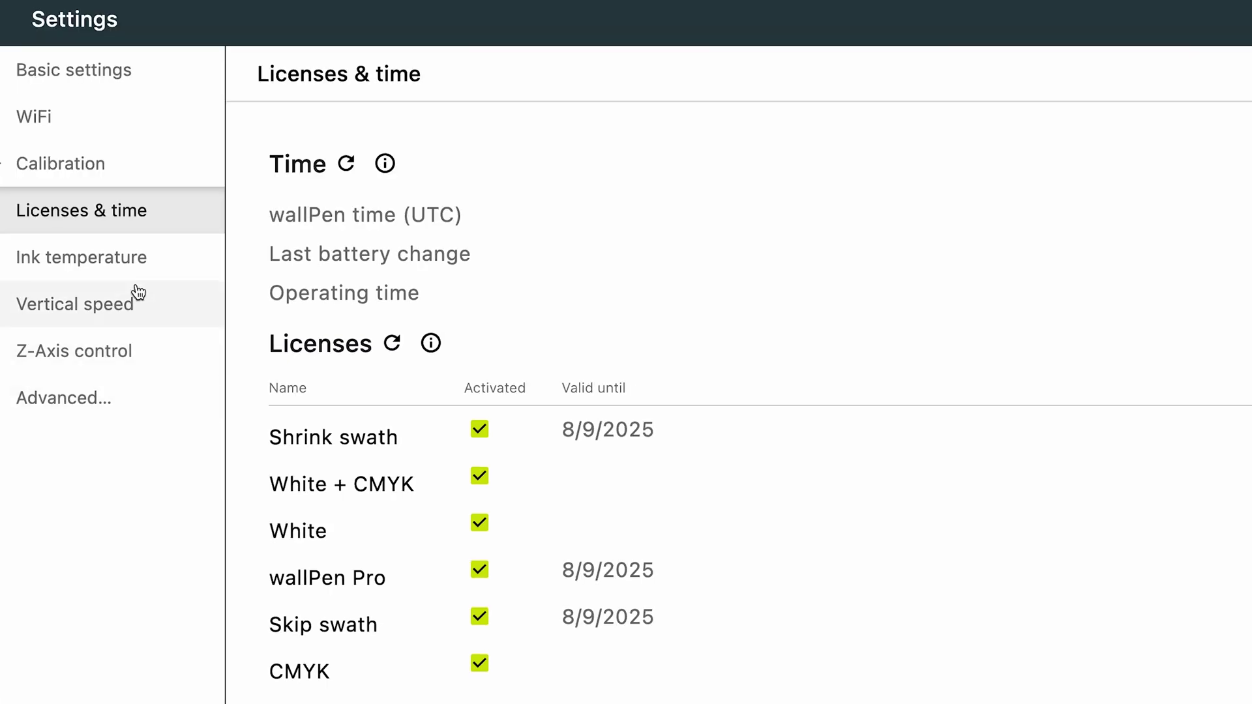
Check each ink's temperature is 46 °C, then view both vertical speeds at 15.7 inch/s.
{"action": "left_click", "coordinate": [126, 254]}
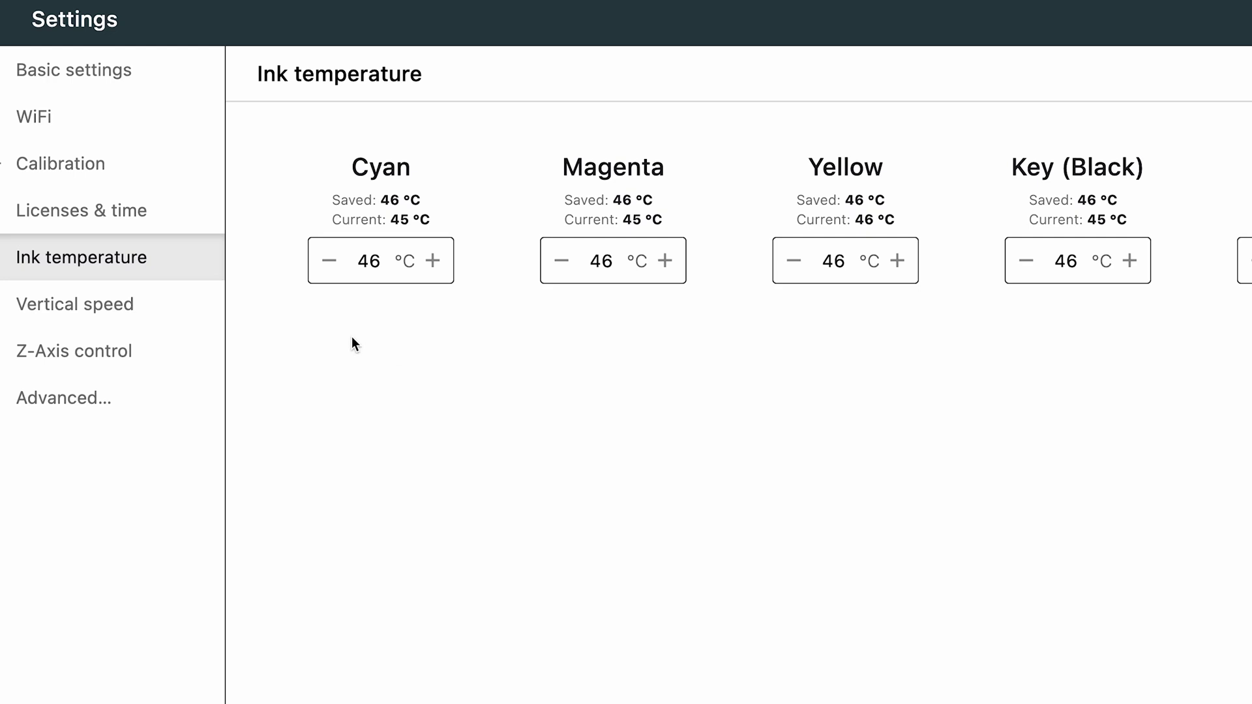
{"action": "left_click", "coordinate": [75, 304]}
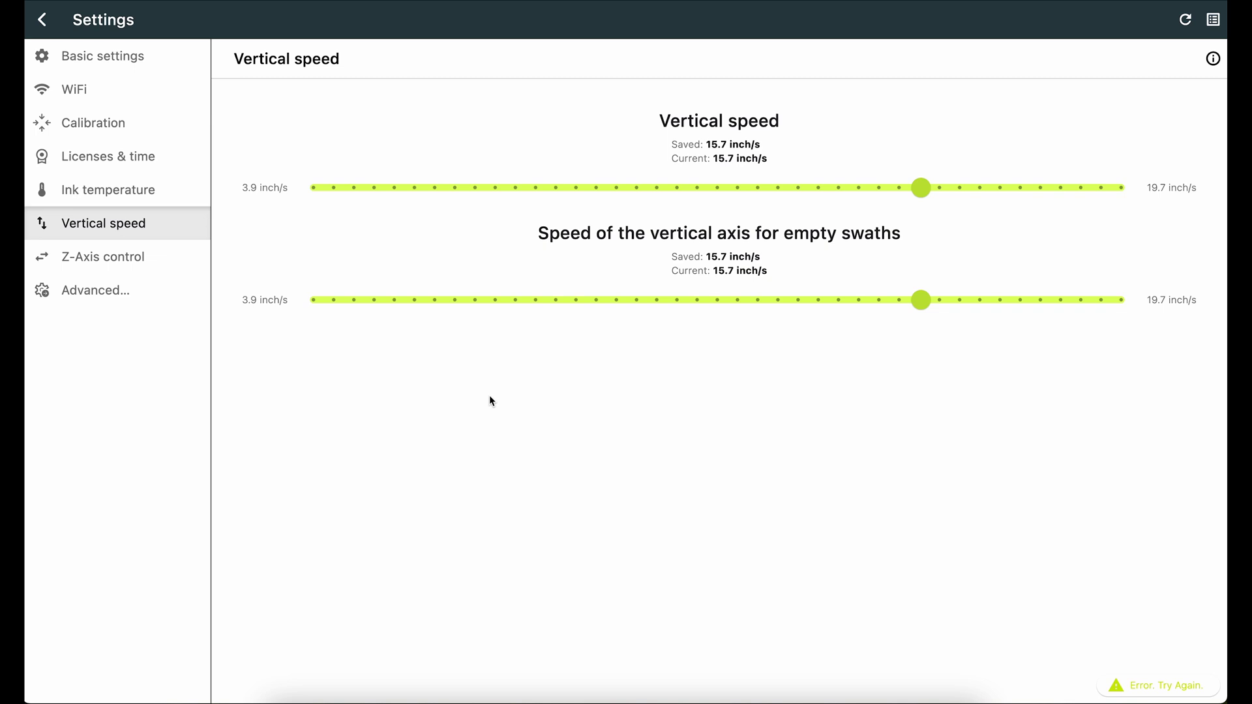
Under Advanced settings, review maximum dwell time of 2 s and UV intensity at 80%.
{"action": "left_click", "coordinate": [115, 292]}
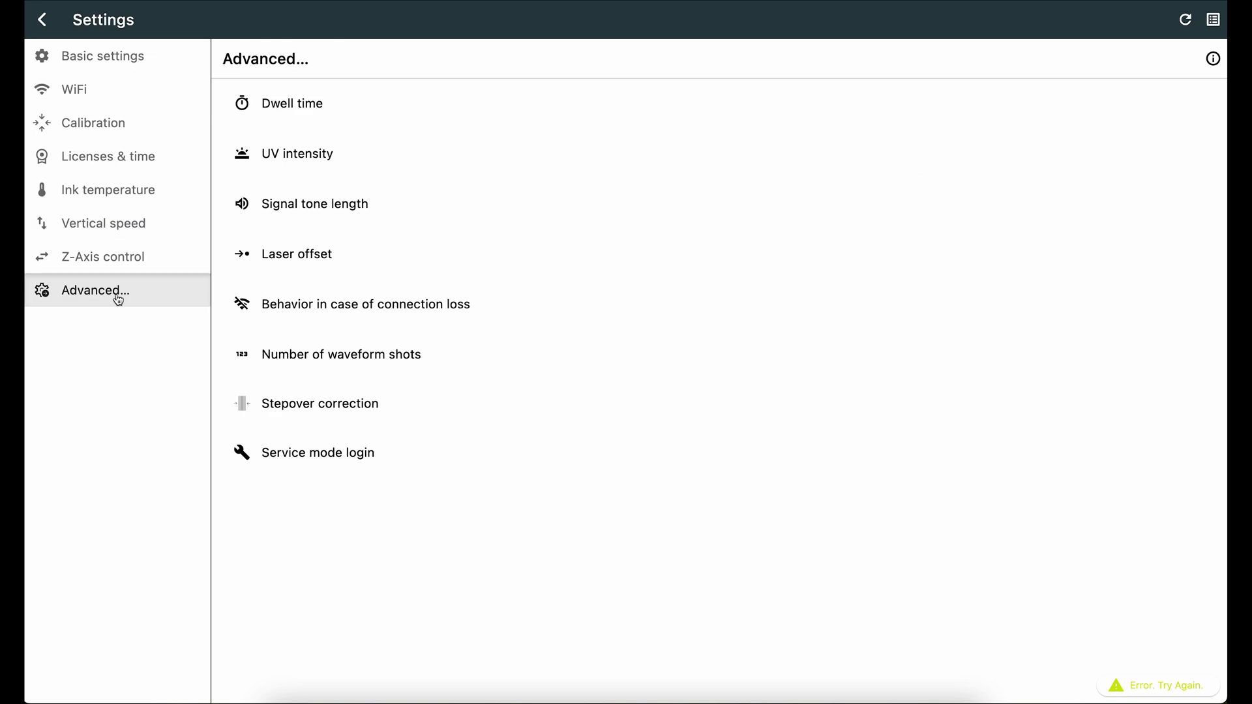
{"action": "left_click", "coordinate": [330, 115]}
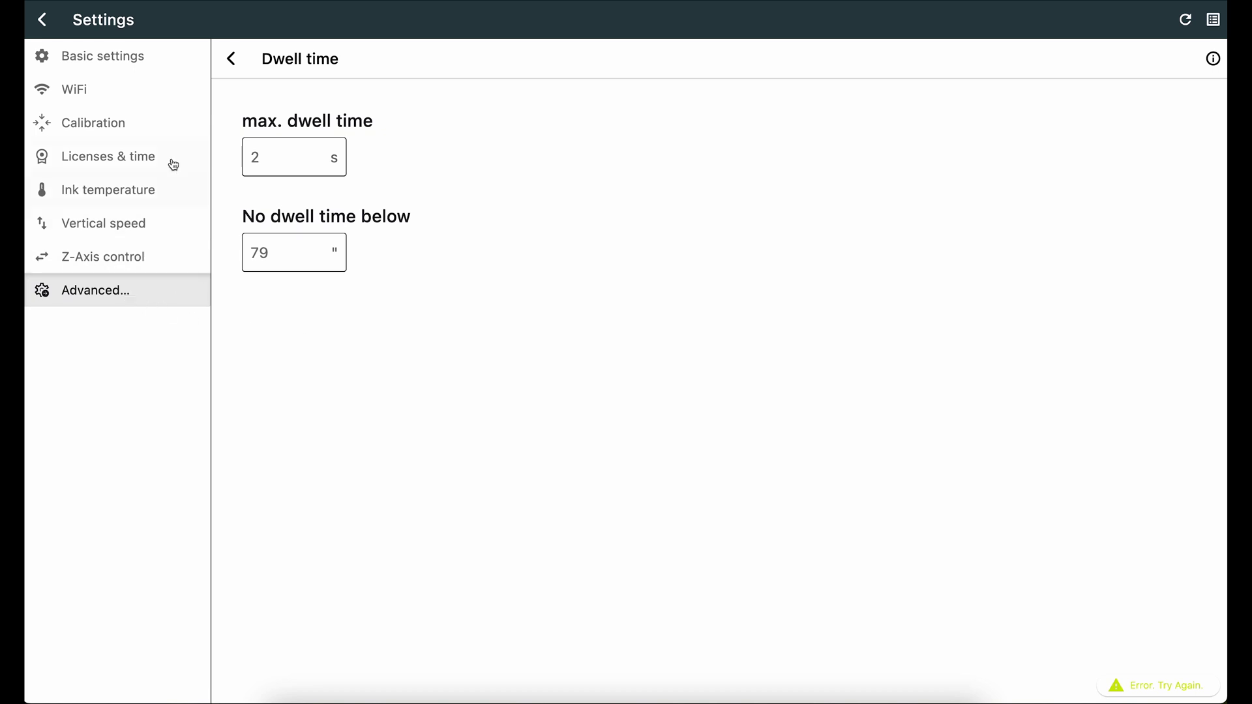
{"action": "left_click", "coordinate": [232, 59]}
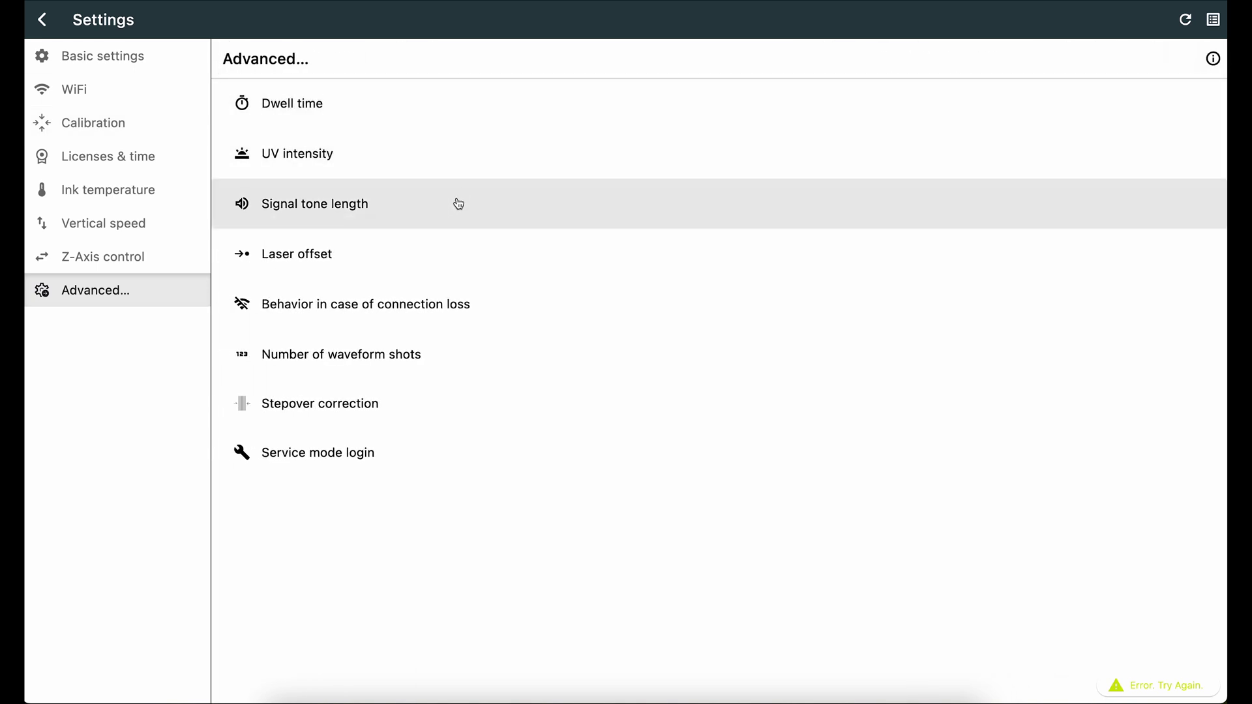
{"action": "left_click", "coordinate": [437, 155]}
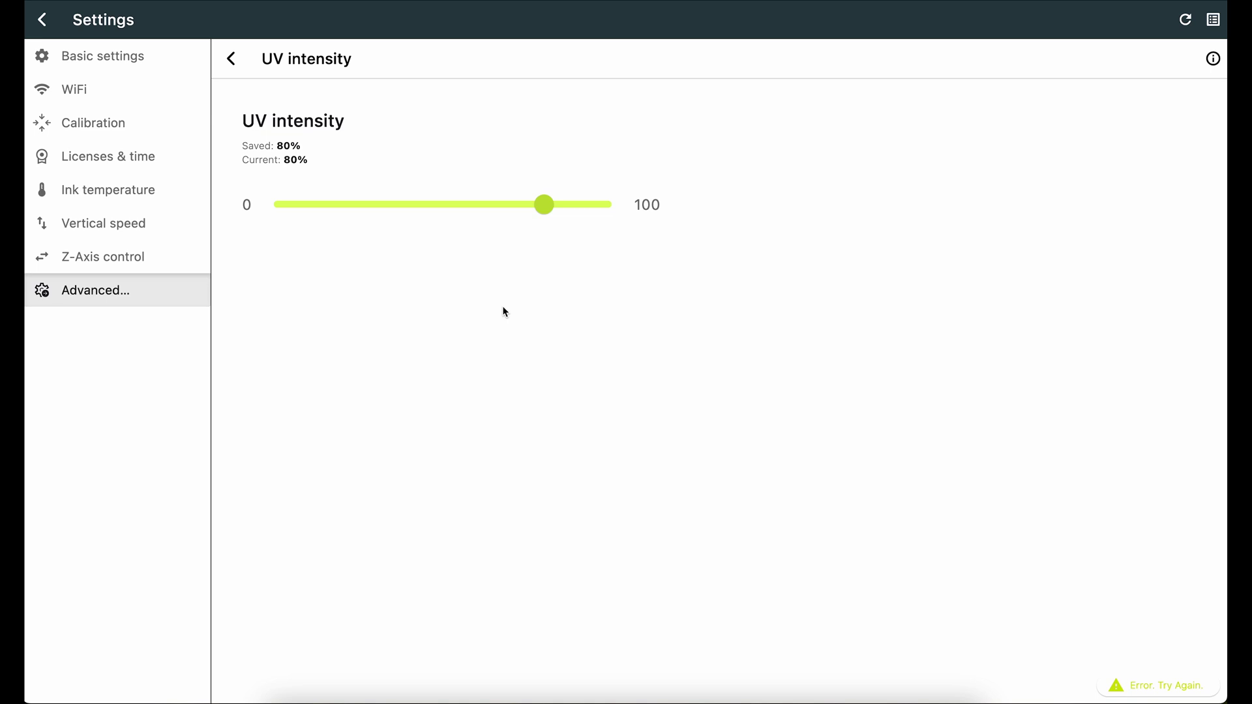
{"action": "left_click", "coordinate": [232, 59]}
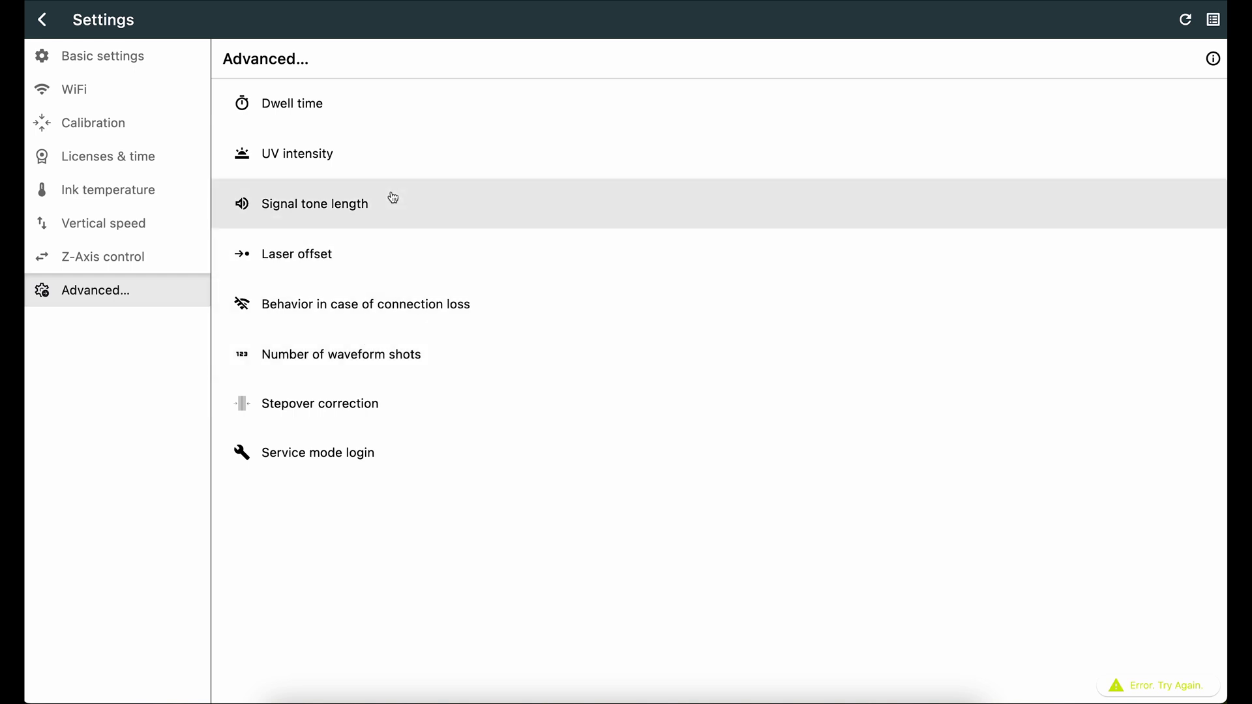
Exit Settings back to the print Options screen with its calibration grid preview.
{"action": "left_click", "coordinate": [41, 19]}
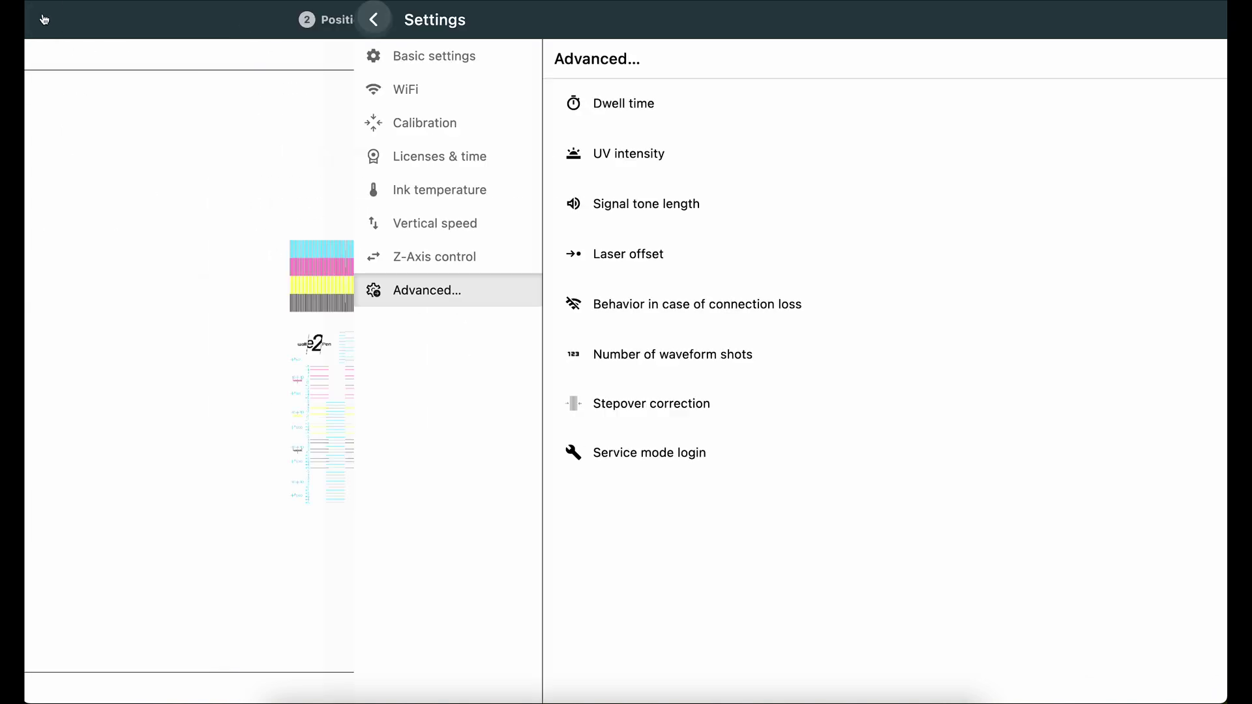